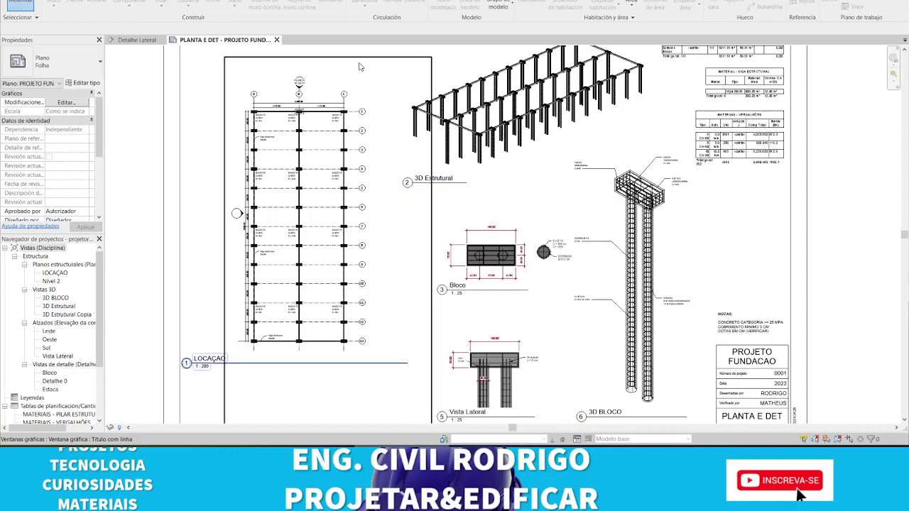
# Zoom and pan the sheet to bring more plan rows and the Bloco detail into view
pyautogui.scroll(-2, 359, 67)
pyautogui.scroll(2, 443, 173)
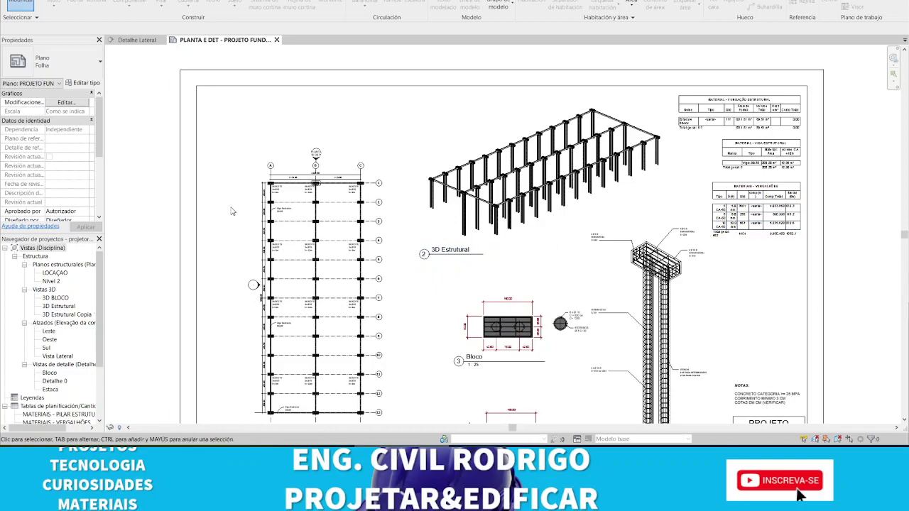
pyautogui.scroll(3, 234, 207)
pyautogui.scroll(2, 359, 197)
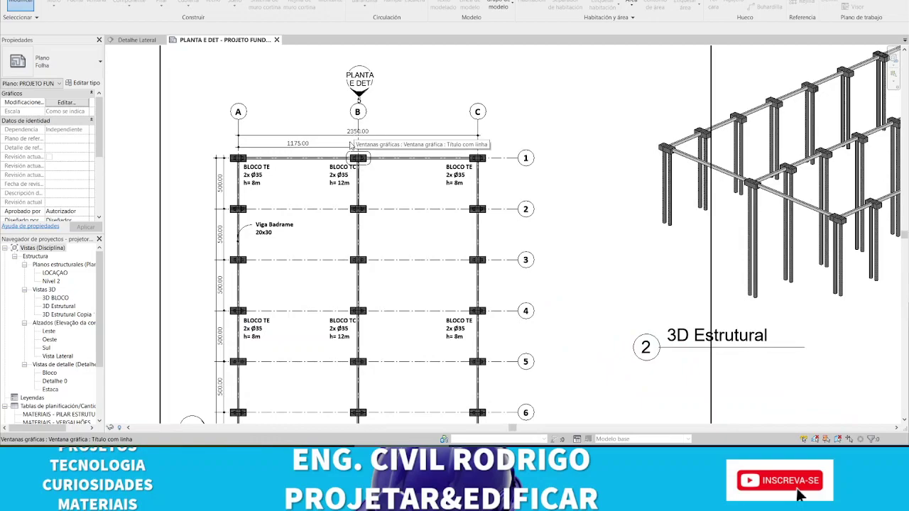
pyautogui.moveTo(328, 324); pyautogui.dragTo(348, 213, button='middle')
pyautogui.scroll(-2, 247, 243)
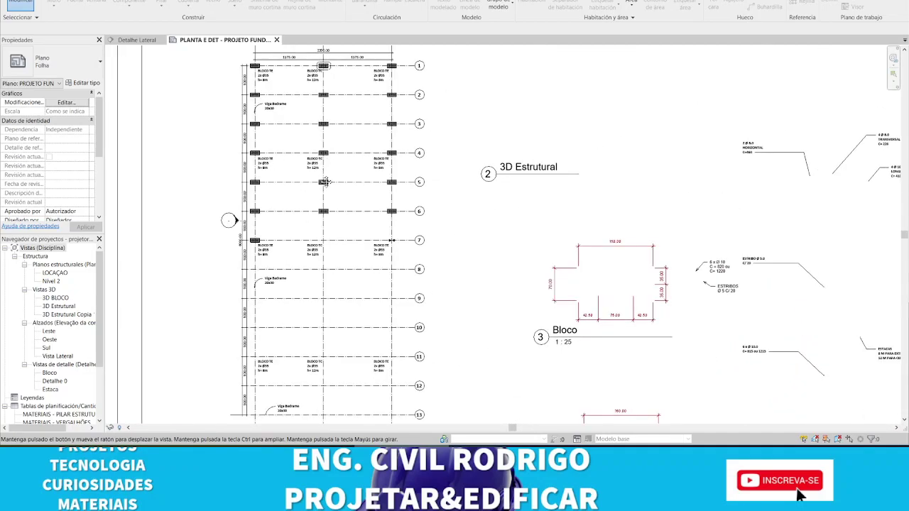
pyautogui.scroll(2, 330, 107)
pyautogui.scroll(2, 352, 146)
pyautogui.scroll(2, 353, 145)
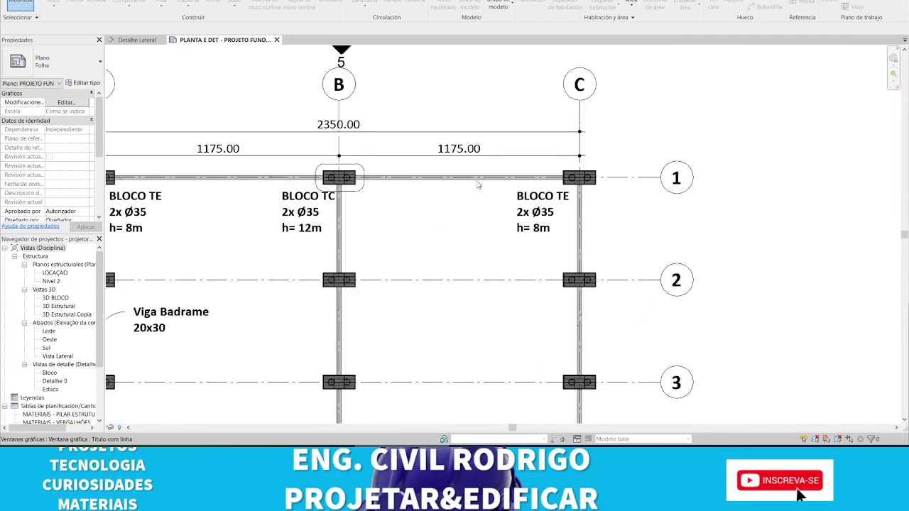
pyautogui.scroll(-1, 476, 186)
# Zoom in on the top of the plan around grid B, beside the 3D Estrutural view
pyautogui.moveTo(409, 219); pyautogui.dragTo(429, 180, button='middle')
pyautogui.scroll(-2, 429, 180)
pyautogui.moveTo(429, 277); pyautogui.dragTo(426, 144, button='middle')
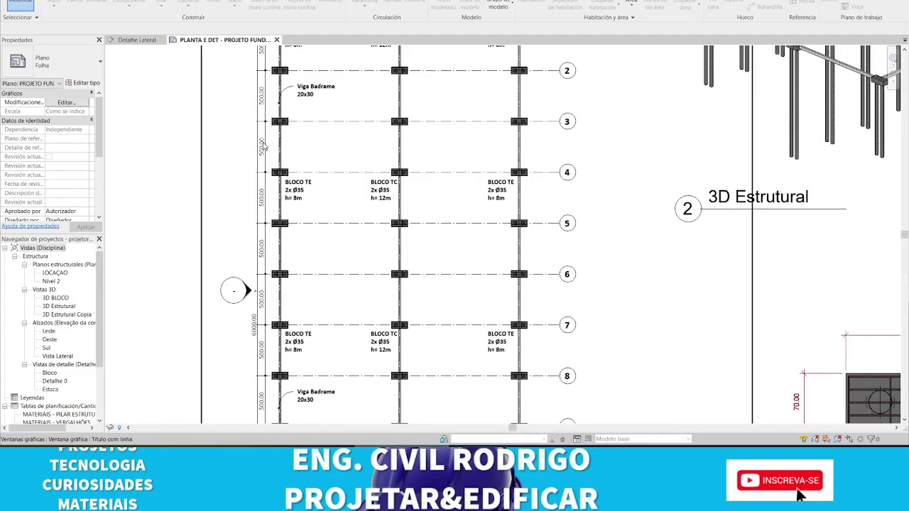
pyautogui.scroll(-2, 341, 146)
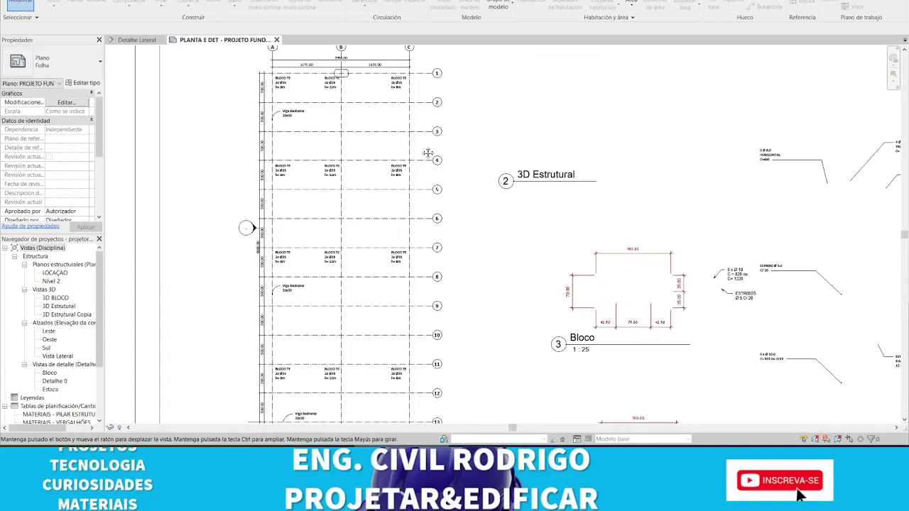
pyautogui.scroll(1, 548, 150)
pyautogui.scroll(1, 548, 150)
pyautogui.scroll(1, 548, 150)
pyautogui.scroll(1, 484, 214)
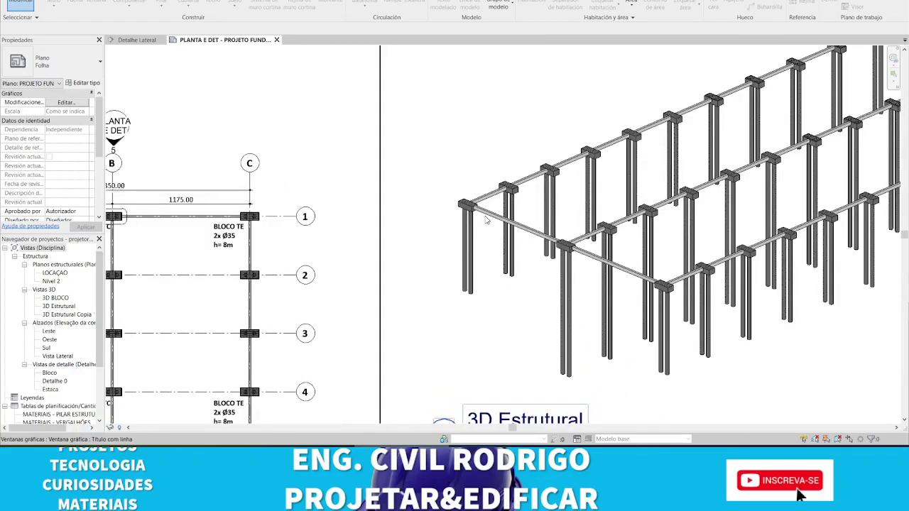
pyautogui.scroll(1, 484, 214)
pyautogui.scroll(1, 484, 214)
pyautogui.scroll(-2, 460, 204)
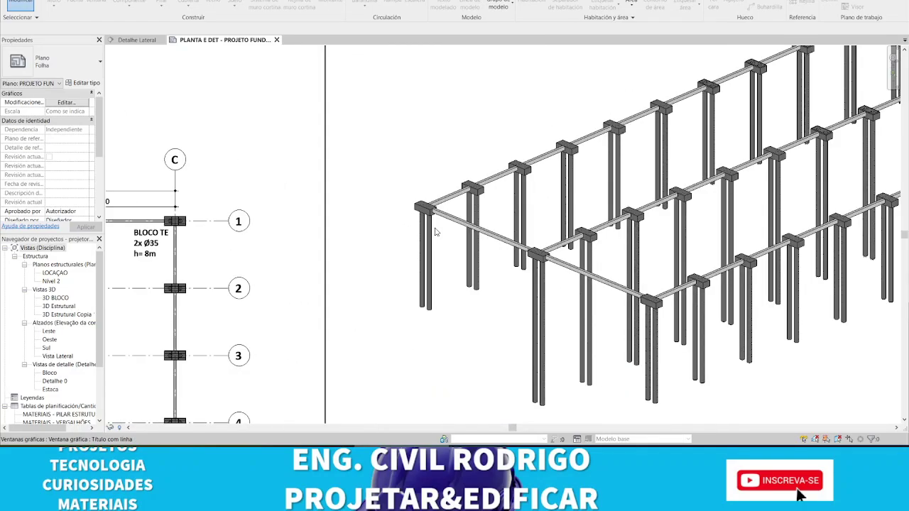
pyautogui.scroll(-1, 266, 261)
pyautogui.scroll(1, 234, 241)
pyautogui.scroll(1, 325, 221)
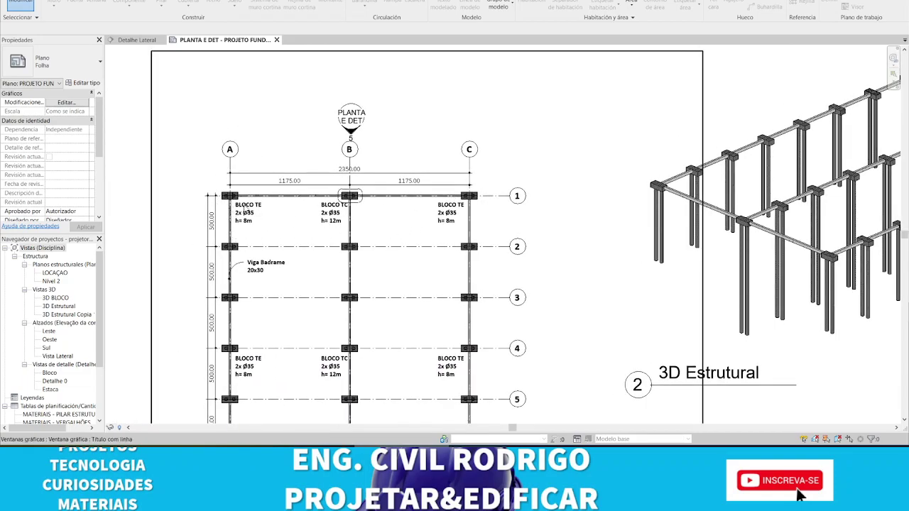
# Pan across plan rows 1 to 6 and back to the PLANTA E DET tag
pyautogui.scroll(1, 230, 245)
pyautogui.scroll(1, 230, 245)
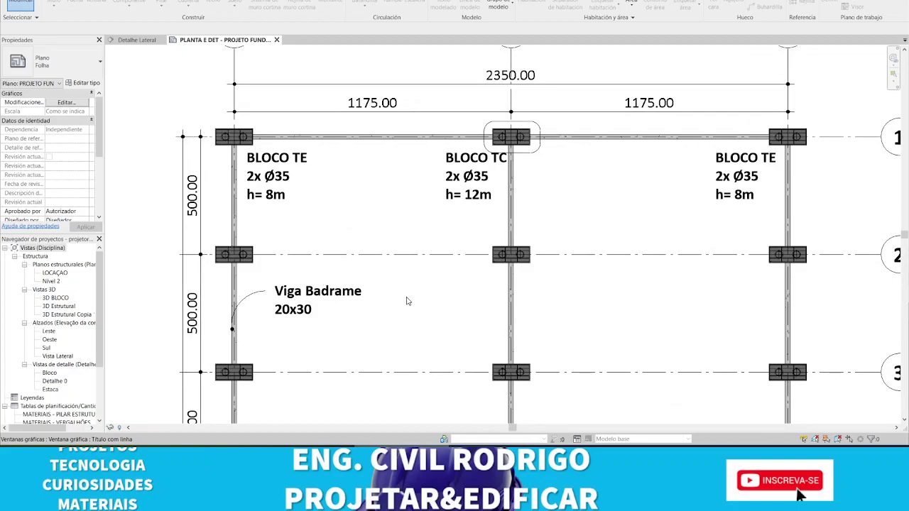
pyautogui.scroll(-2, 498, 213)
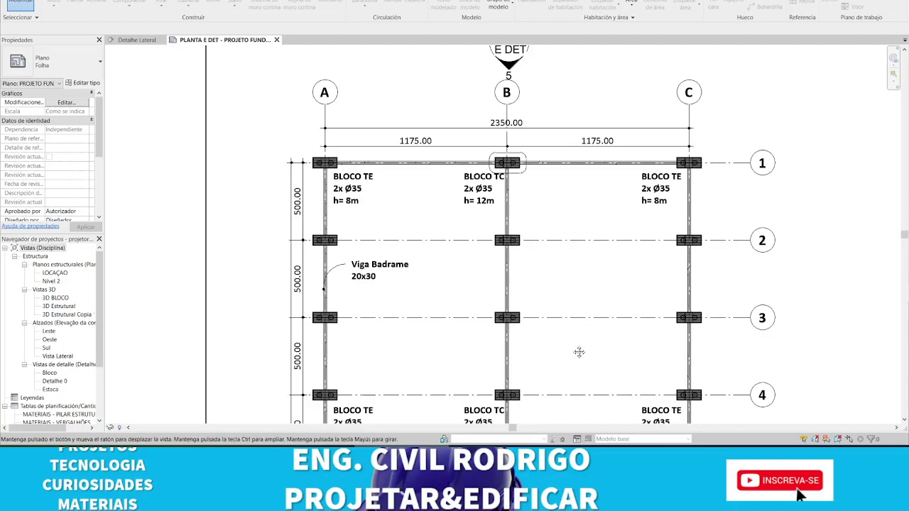
pyautogui.moveTo(573, 351)
pyautogui.mouseDown(button='middle')
pyautogui.moveTo(572, 250)
pyautogui.moveTo(553, 339)
pyautogui.mouseUp(button='middle')
pyautogui.scroll(3, 518, 182)
pyautogui.scroll(3, 518, 182)
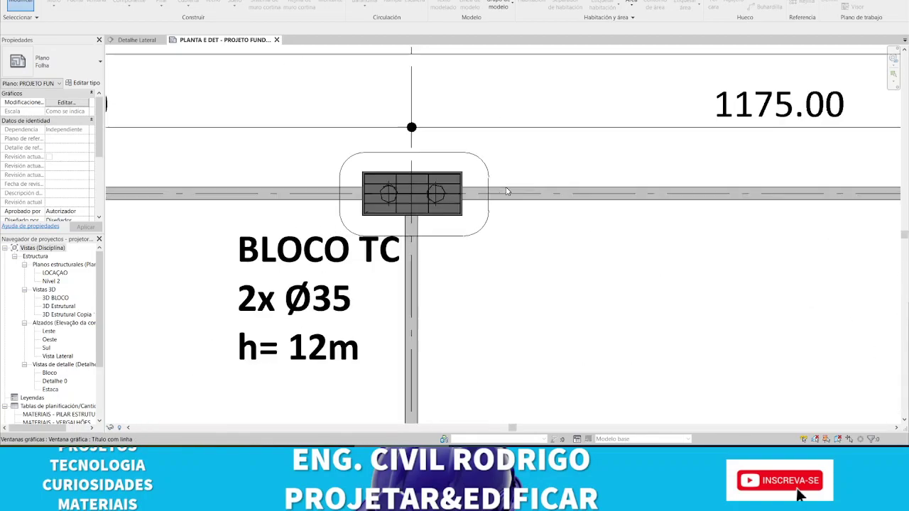
pyautogui.scroll(-1, 564, 192)
pyautogui.scroll(-2, 539, 227)
pyautogui.scroll(-2, 548, 259)
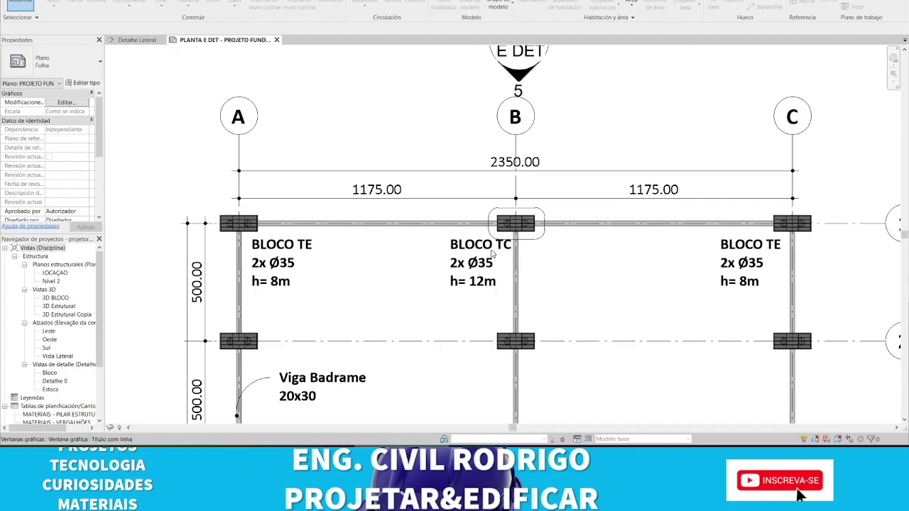
pyautogui.moveTo(594, 308); pyautogui.dragTo(488, 186, button='middle')
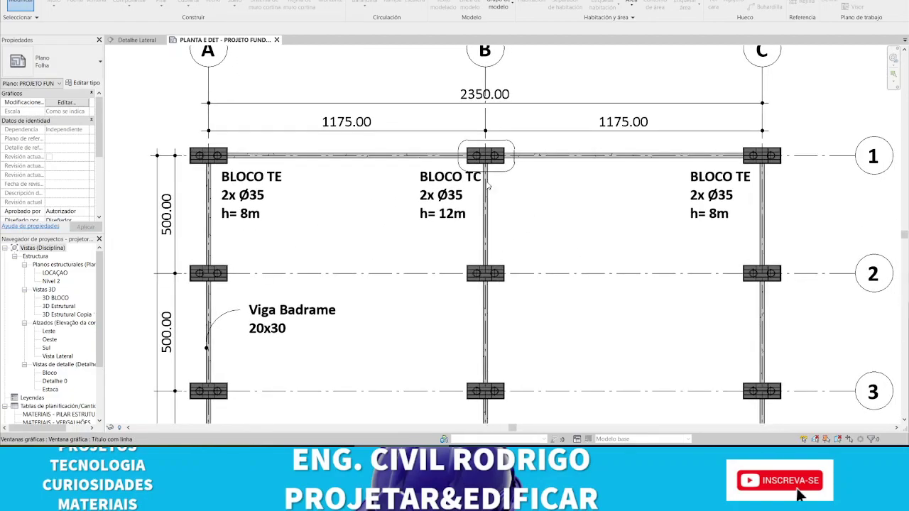
pyautogui.scroll(-2, 440, 129)
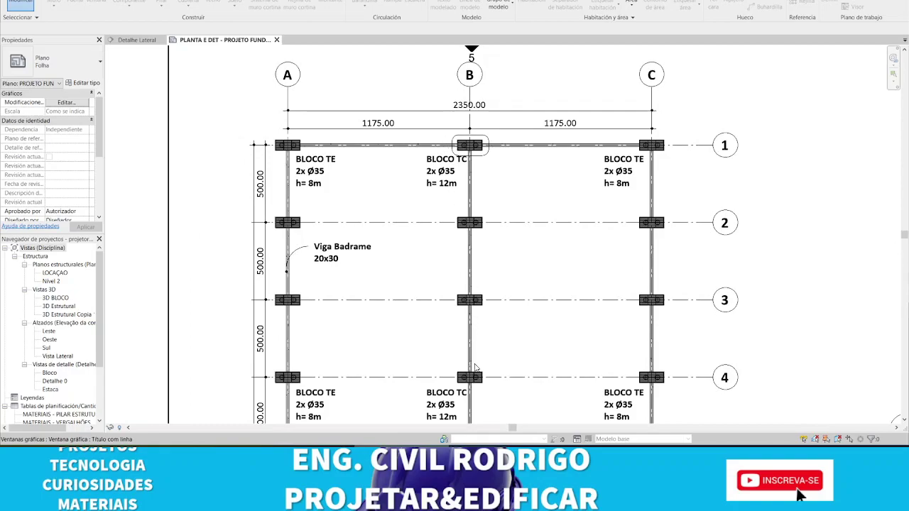
pyautogui.moveTo(474, 367); pyautogui.dragTo(472, 218, button='middle')
pyautogui.moveTo(416, 57); pyautogui.dragTo(433, 242, button='middle')
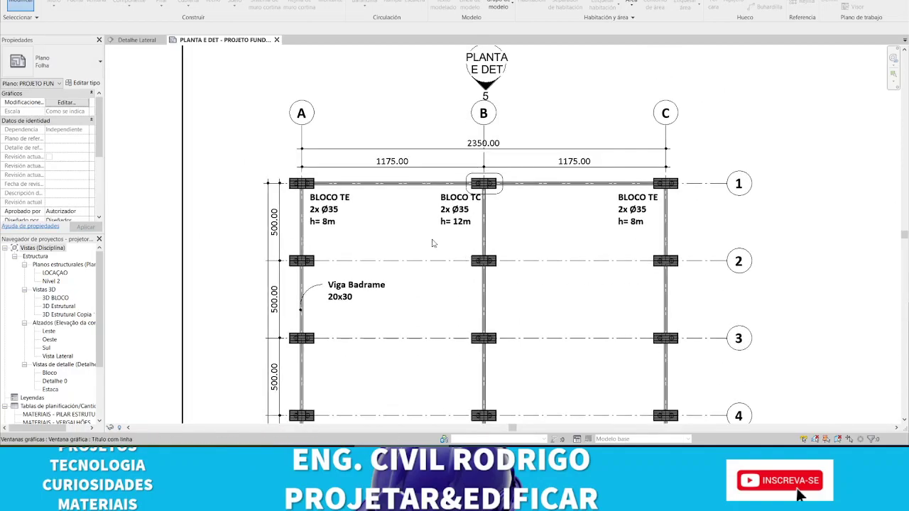
# Zoom in and centre grid B with the BLOCO TC pile cap
pyautogui.scroll(2, 433, 242)
pyautogui.moveTo(616, 223); pyautogui.dragTo(553, 305, button='middle')
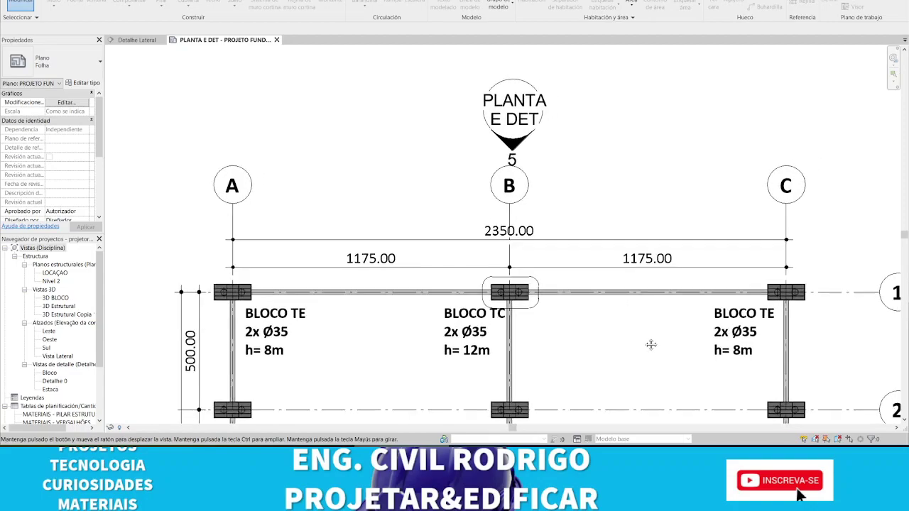
pyautogui.scroll(1, 649, 345)
pyautogui.scroll(1, 519, 318)
pyautogui.scroll(2, 490, 325)
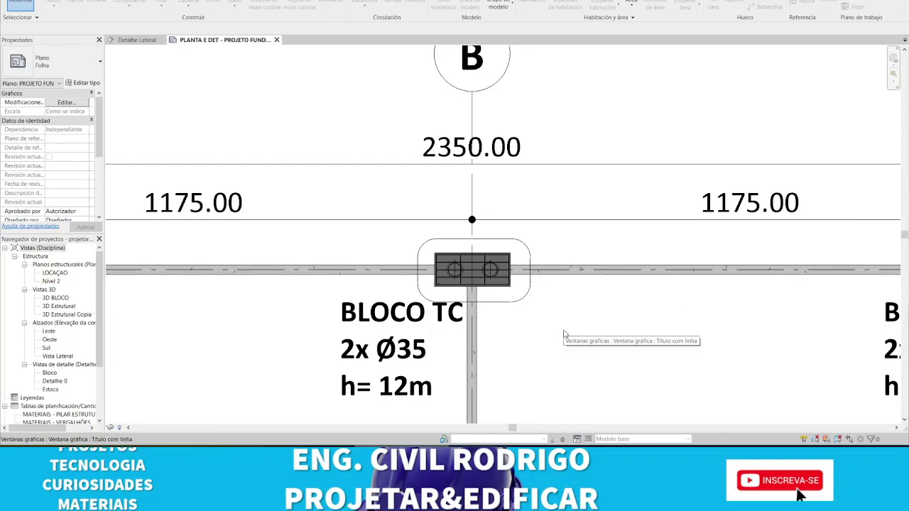
pyautogui.moveTo(584, 337); pyautogui.dragTo(612, 332, button='middle')
pyautogui.scroll(-1, 570, 345)
pyautogui.scroll(-1, 570, 345)
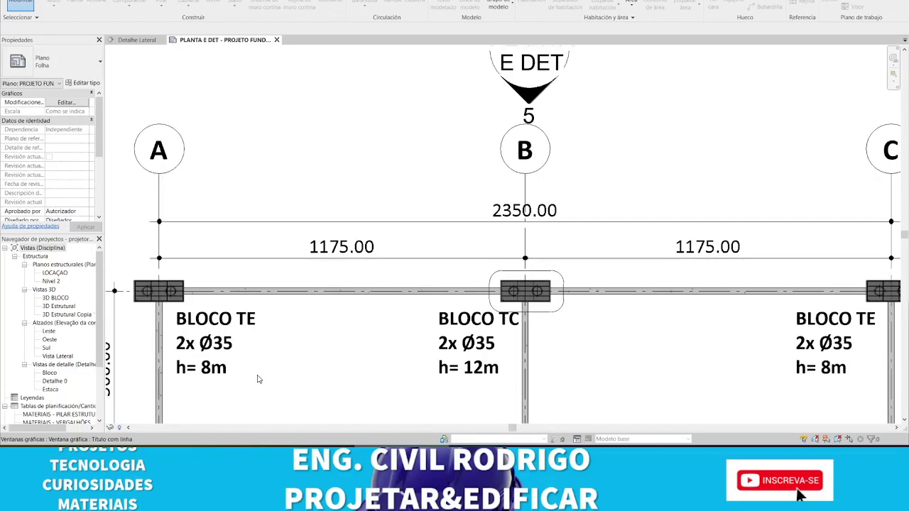
# Frame grids A, B and C with the sheet's left edge in view
pyautogui.moveTo(260, 377); pyautogui.dragTo(317, 303, button='middle')
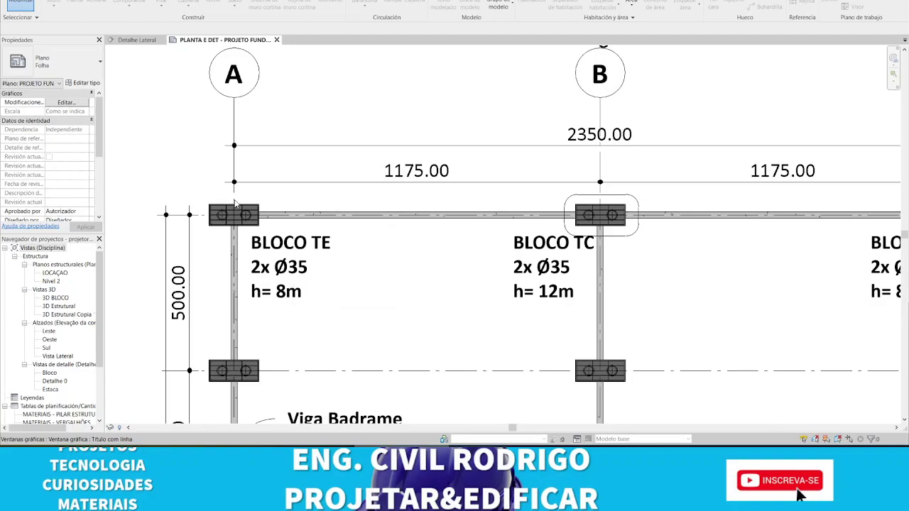
pyautogui.scroll(-1, 470, 299)
pyautogui.moveTo(685, 280); pyautogui.dragTo(628, 316, button='middle')
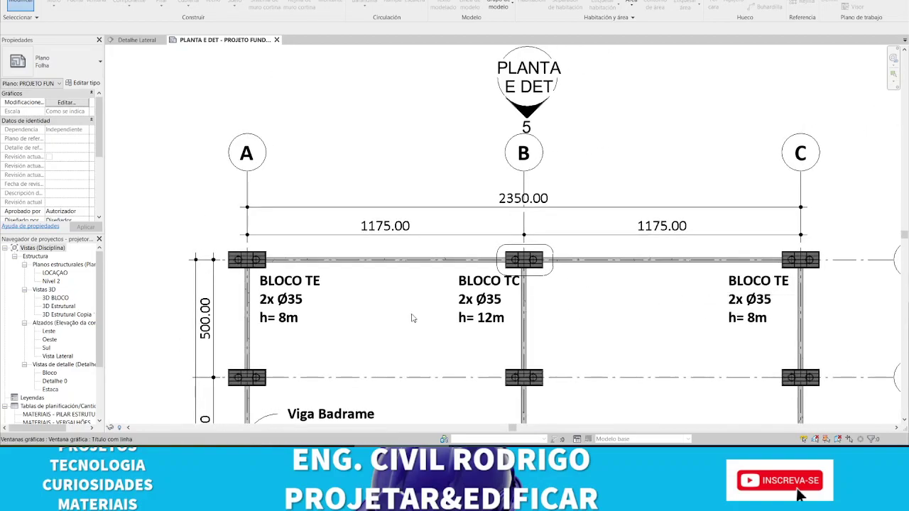
pyautogui.moveTo(351, 338); pyautogui.dragTo(421, 349, button='middle')
pyautogui.scroll(1, 333, 294)
pyautogui.scroll(1, 334, 295)
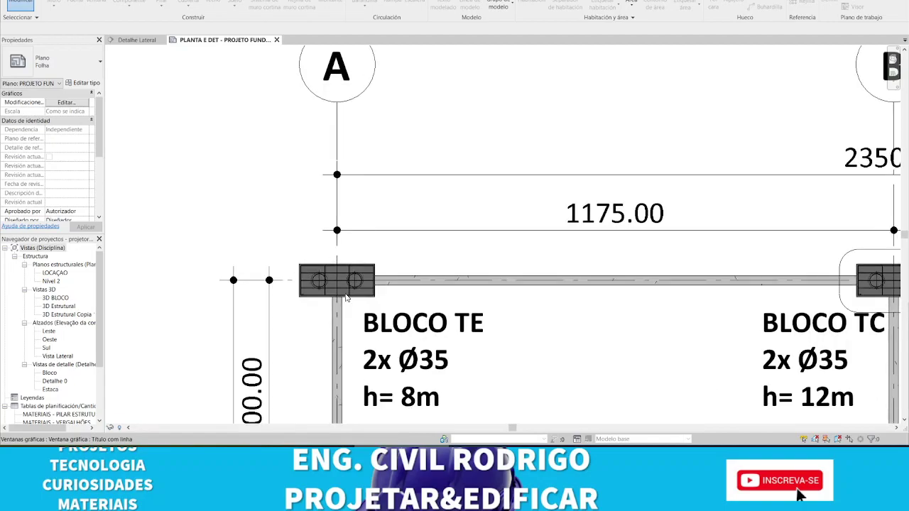
pyautogui.scroll(1, 355, 305)
pyautogui.scroll(1, 391, 317)
pyautogui.scroll(-1, 391, 318)
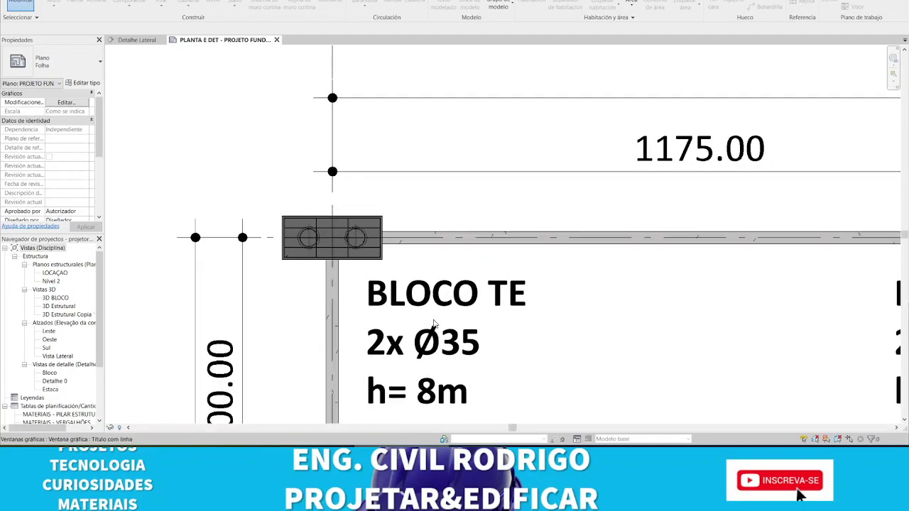
pyautogui.scroll(-1, 397, 312)
pyautogui.scroll(-1, 339, 274)
pyautogui.scroll(-1, 339, 275)
pyautogui.scroll(-1, 433, 326)
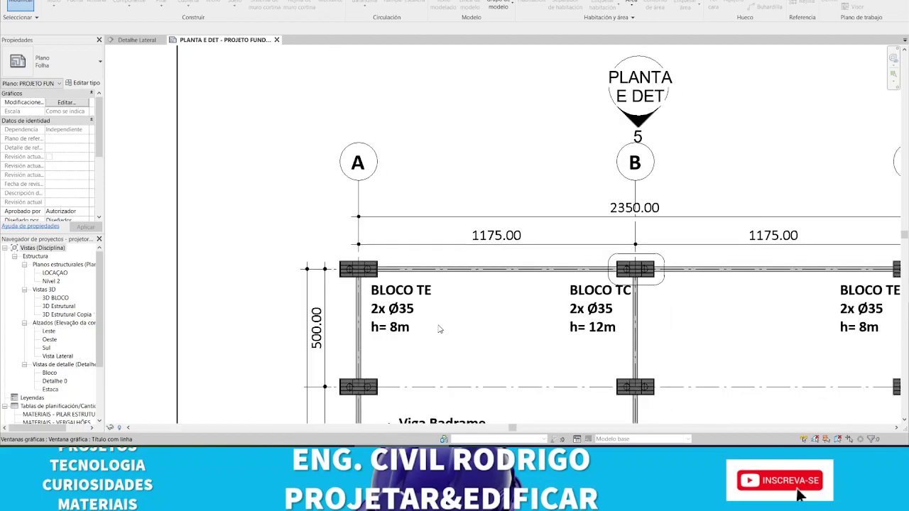
pyautogui.scroll(2, 436, 321)
# Close in on grids A and B with the lower BLOCO TE and TC caps
pyautogui.moveTo(435, 320); pyautogui.dragTo(301, 345, button='middle')
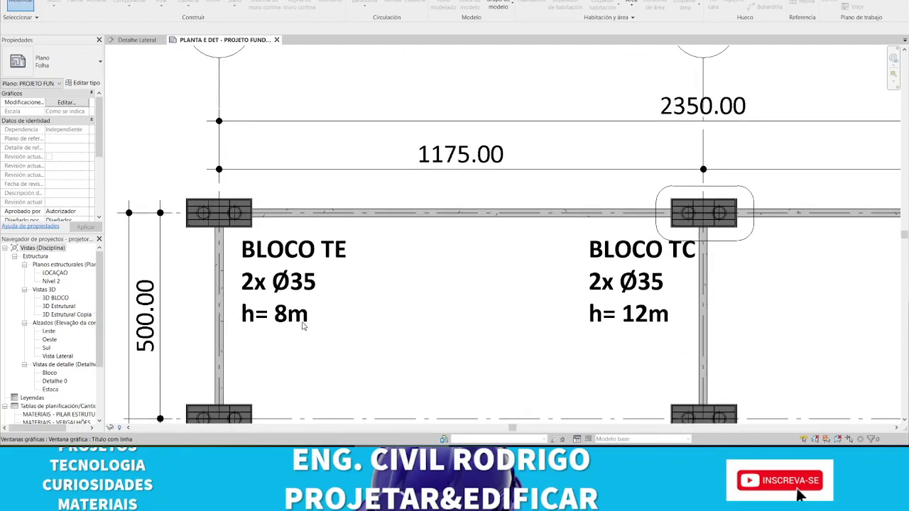
pyautogui.scroll(-1, 291, 326)
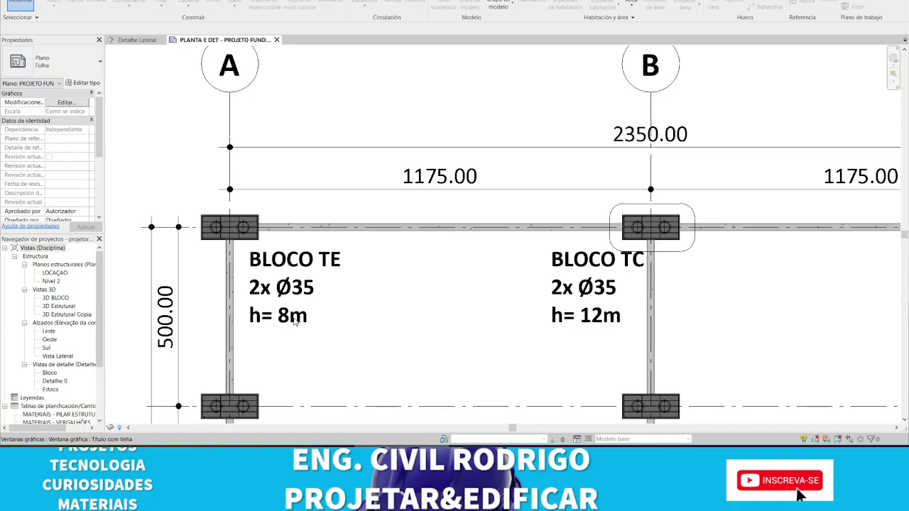
pyautogui.scroll(3, 295, 322)
pyautogui.scroll(-1, 295, 321)
pyautogui.scroll(-1, 295, 322)
# Centre the BLOCO TE pile cap and its '2x Ø35, h= 8m' label in the view
pyautogui.moveTo(425, 321); pyautogui.dragTo(254, 324, button='middle')
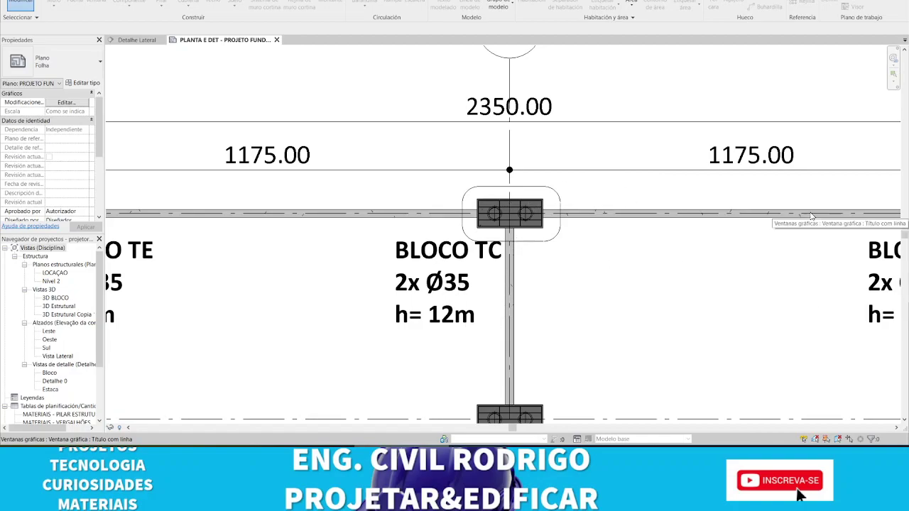
pyautogui.moveTo(466, 294); pyautogui.dragTo(547, 314, button='middle')
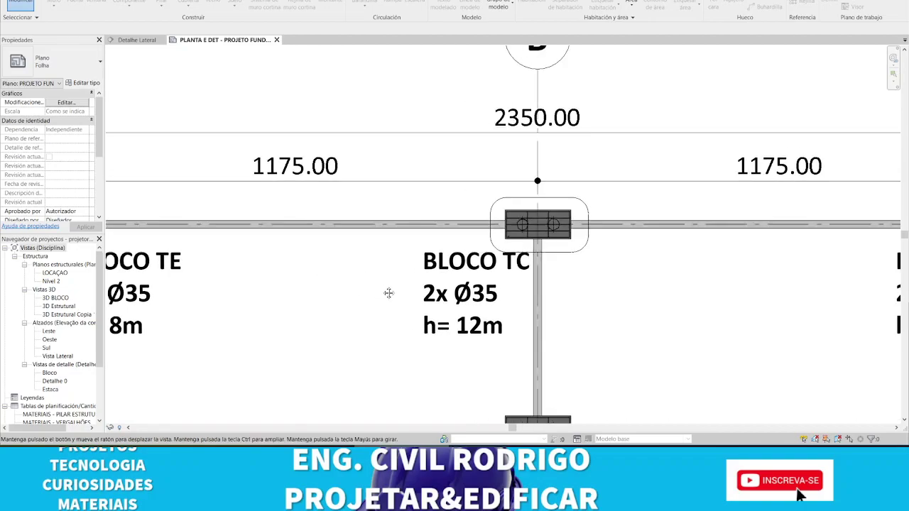
pyautogui.scroll(-2, 408, 281)
pyautogui.scroll(2, 349, 287)
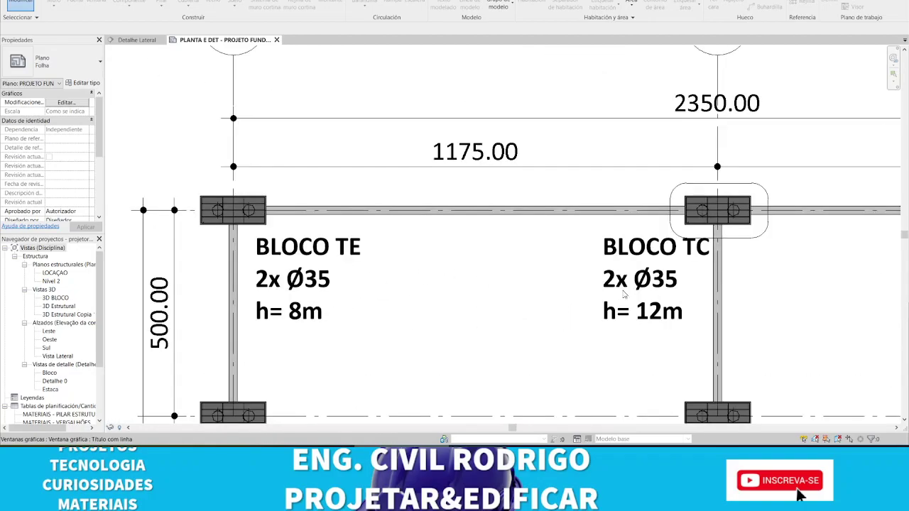
pyautogui.moveTo(632, 249)
pyautogui.mouseDown(button='middle')
pyautogui.moveTo(548, 268)
pyautogui.moveTo(688, 317)
pyautogui.mouseUp(button='middle')
pyautogui.scroll(2, 307, 344)
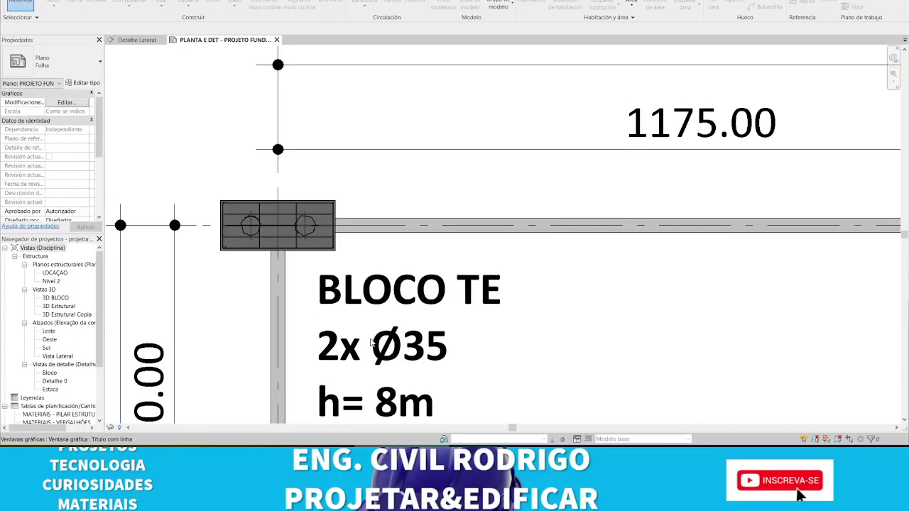
pyautogui.moveTo(345, 321); pyautogui.dragTo(337, 223, button='middle')
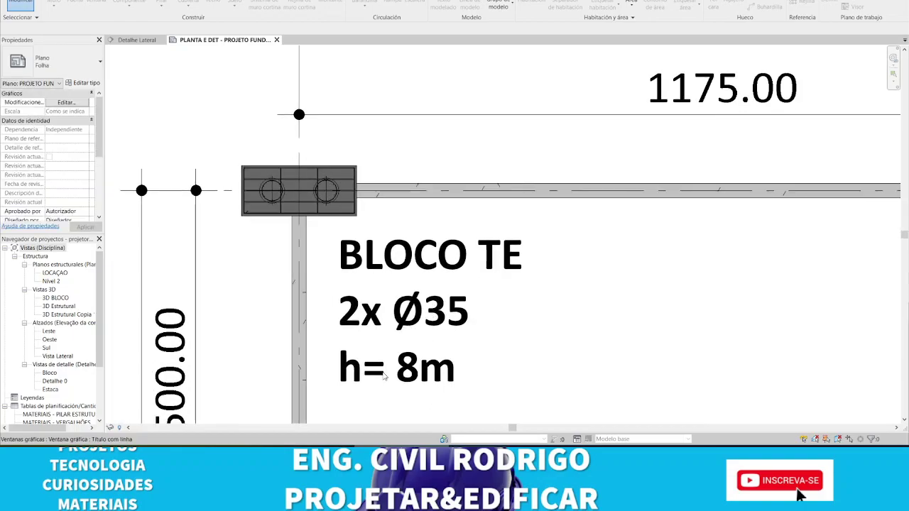
pyautogui.moveTo(383, 376); pyautogui.dragTo(382, 352, button='middle')
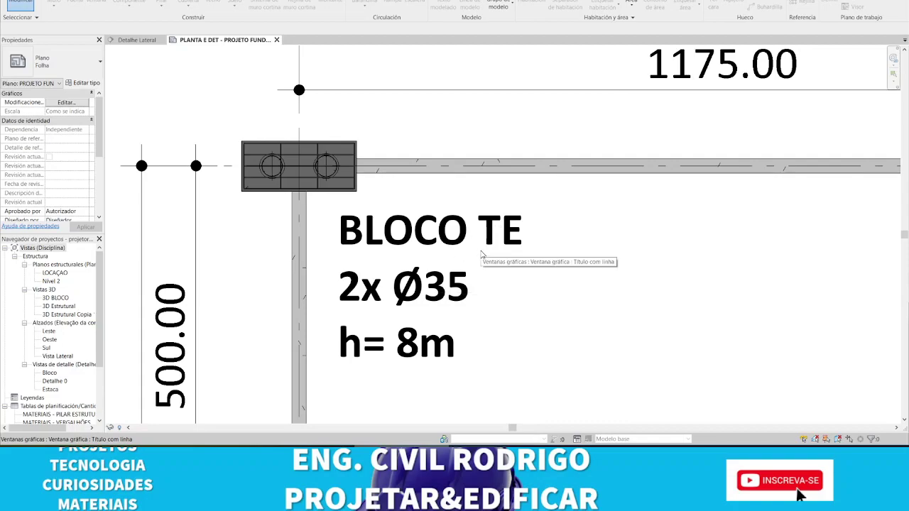
# Zoom around the caps and centre the BLOCO TC pile cap
pyautogui.scroll(-2, 483, 257)
pyautogui.scroll(-1, 398, 266)
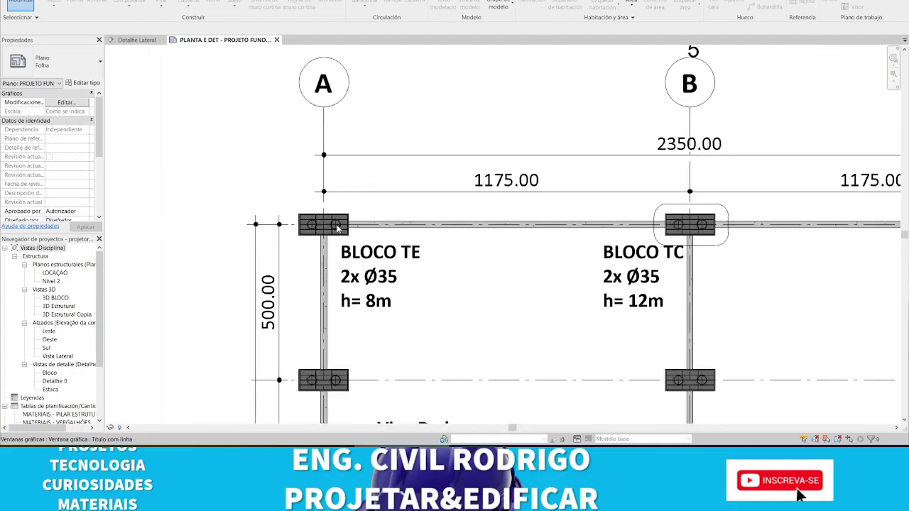
pyautogui.scroll(1, 328, 217)
pyautogui.scroll(1, 328, 217)
pyautogui.scroll(-2, 327, 218)
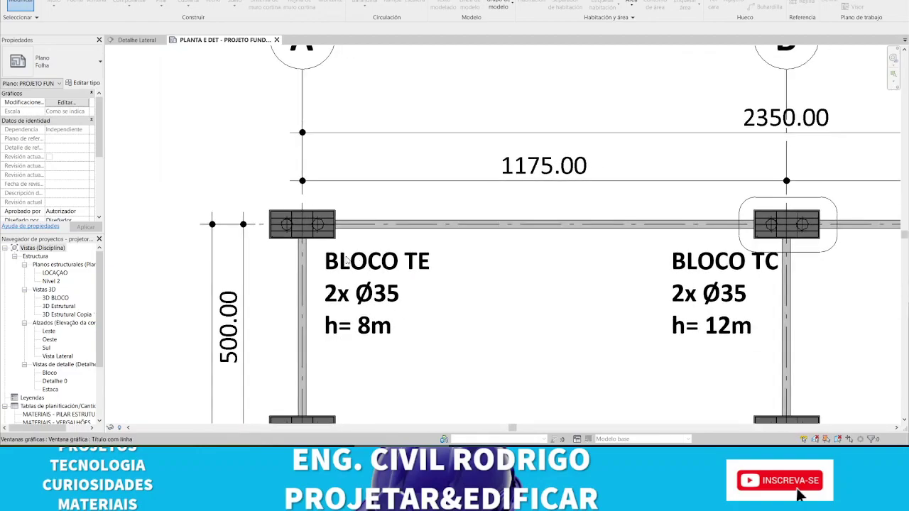
pyautogui.scroll(1, 301, 236)
pyautogui.scroll(1, 301, 236)
pyautogui.scroll(-1, 302, 236)
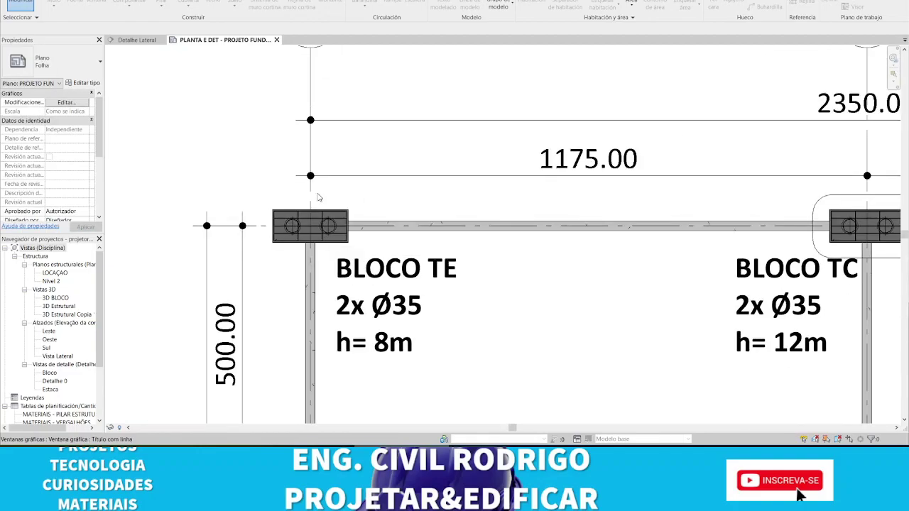
pyautogui.scroll(-2, 370, 254)
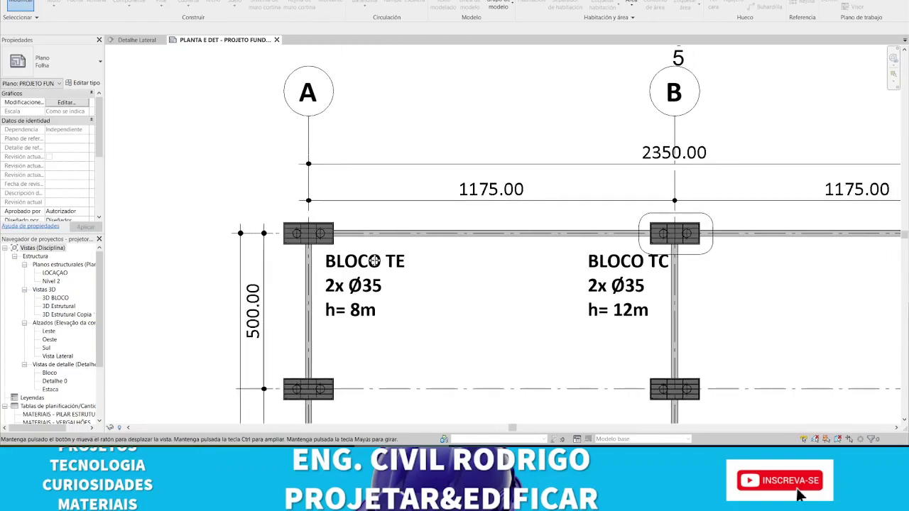
pyautogui.scroll(1, 426, 299)
pyautogui.scroll(1, 493, 319)
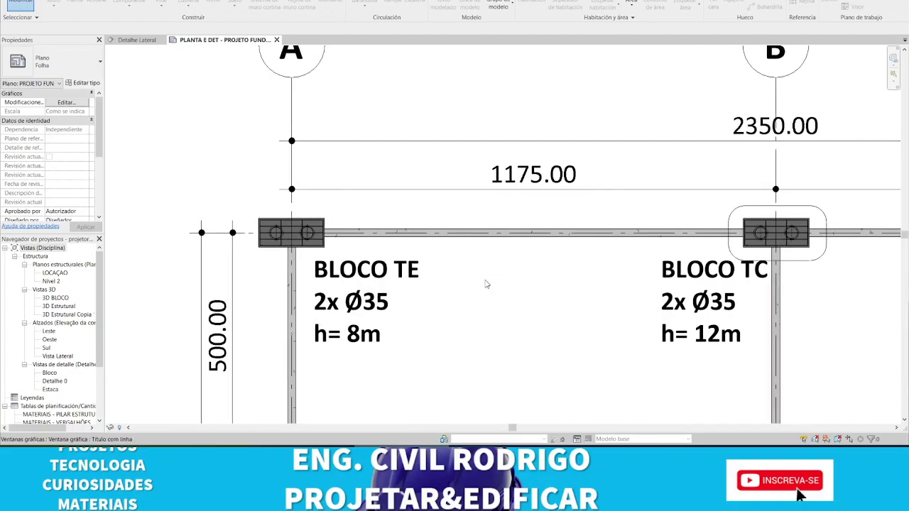
pyautogui.moveTo(487, 284); pyautogui.dragTo(334, 263, button='middle')
pyautogui.scroll(2, 555, 261)
pyautogui.scroll(-1, 555, 262)
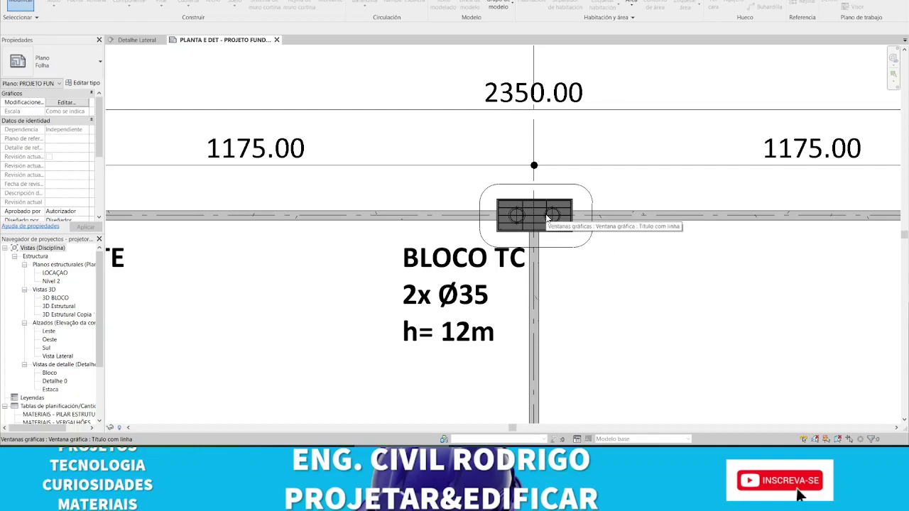
# Pan past the lower grid rows toward the 3D Estrutural viewport
pyautogui.scroll(-2, 548, 277)
pyautogui.scroll(-2, 548, 281)
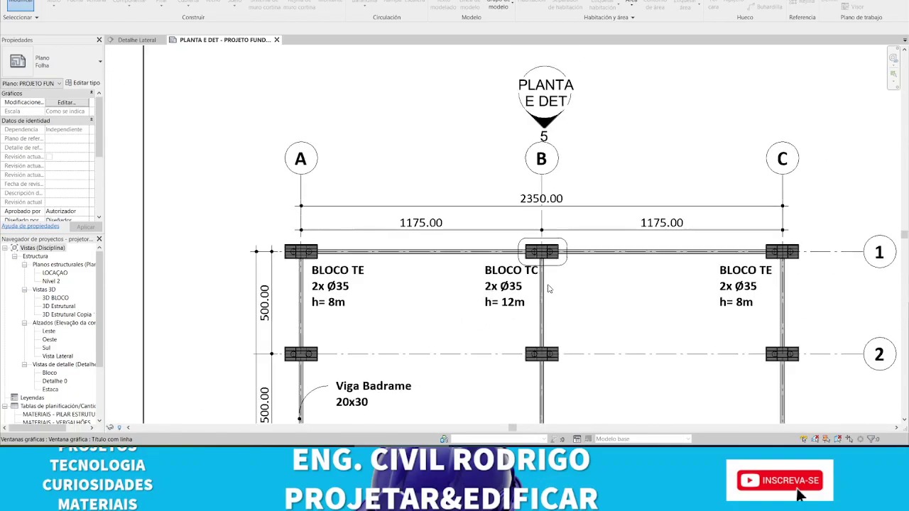
pyautogui.scroll(1, 528, 290)
pyautogui.scroll(1, 524, 276)
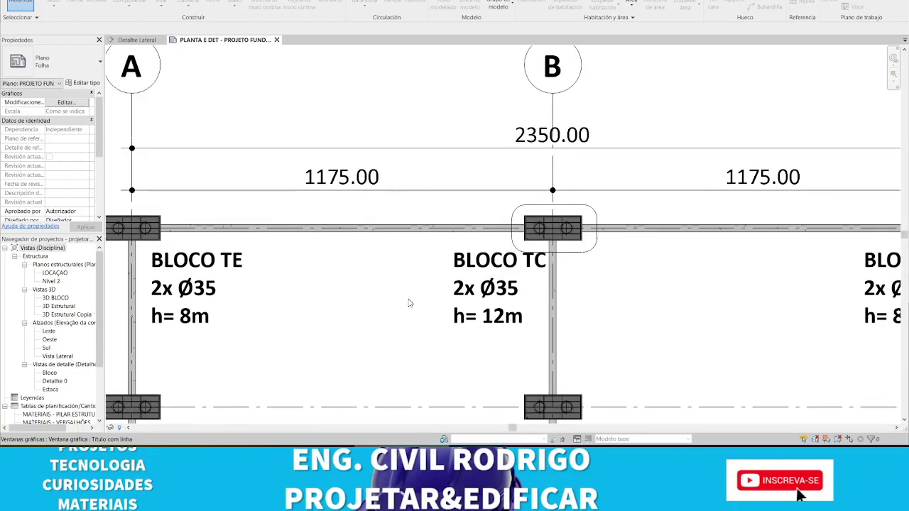
pyautogui.scroll(-1, 408, 303)
pyautogui.scroll(-2, 391, 251)
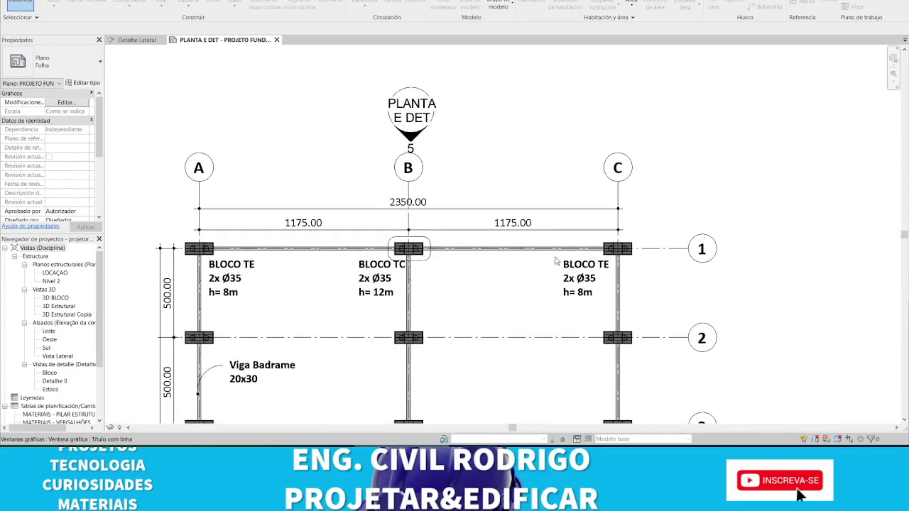
pyautogui.scroll(-1, 463, 285)
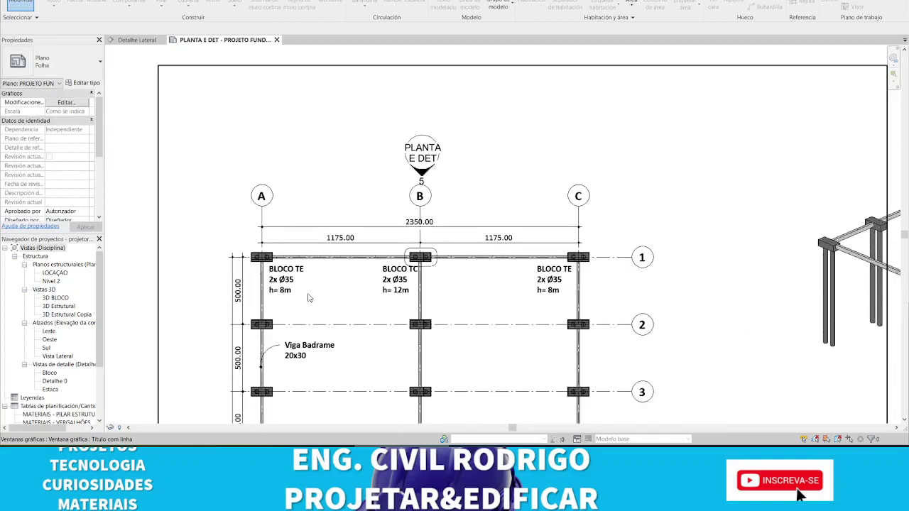
pyautogui.scroll(1, 308, 298)
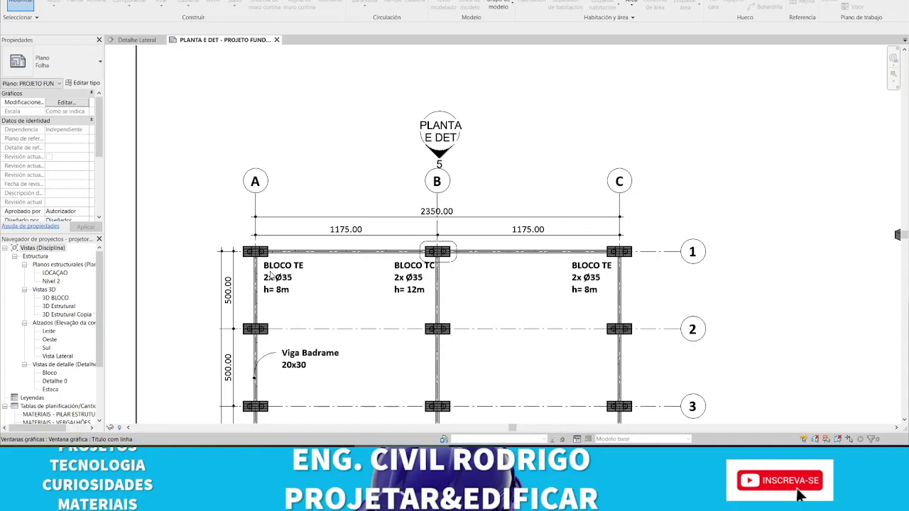
pyautogui.scroll(1, 270, 276)
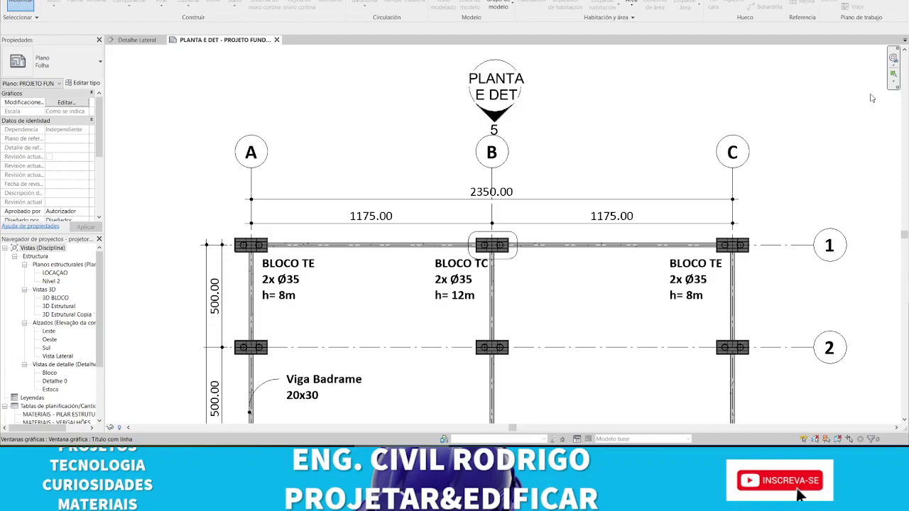
pyautogui.moveTo(531, 308); pyautogui.dragTo(392, 363, button='middle')
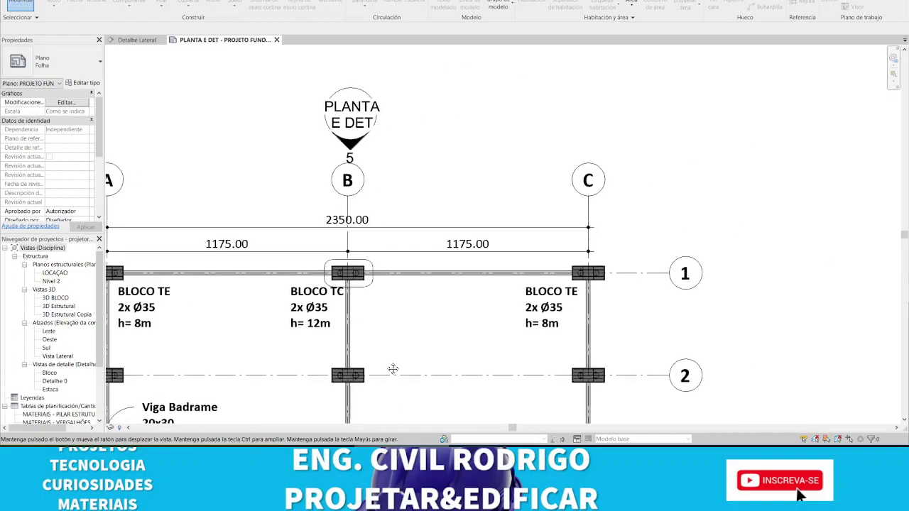
pyautogui.moveTo(527, 317); pyautogui.dragTo(538, 237, button='middle')
pyautogui.press('w')
pyautogui.press('t')
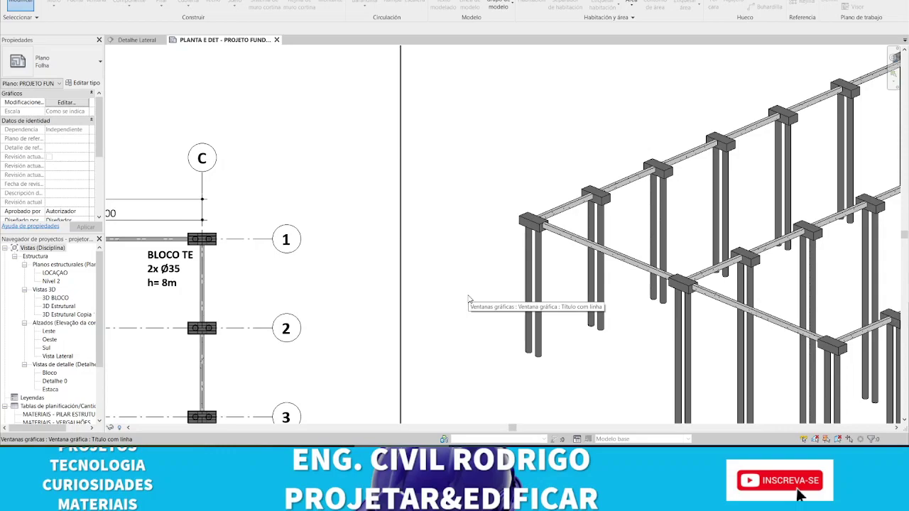
# Fit the full 3D Estrutural pile-and-beam model and its title in the window
pyautogui.moveTo(468, 298)
pyautogui.mouseDown(button='middle')
pyautogui.moveTo(527, 322)
pyautogui.moveTo(465, 291)
pyautogui.mouseUp(button='middle')
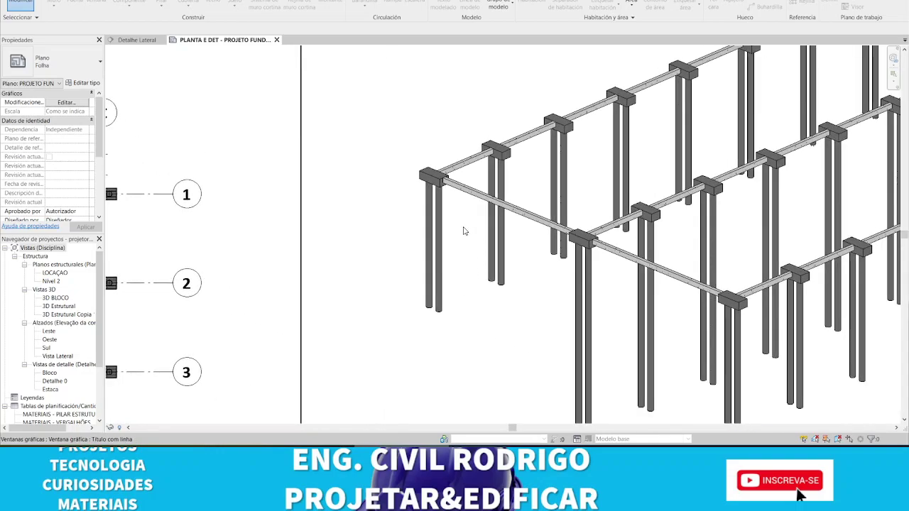
pyautogui.moveTo(465, 230); pyautogui.dragTo(450, 258, button='middle')
pyautogui.scroll(-1, 473, 259)
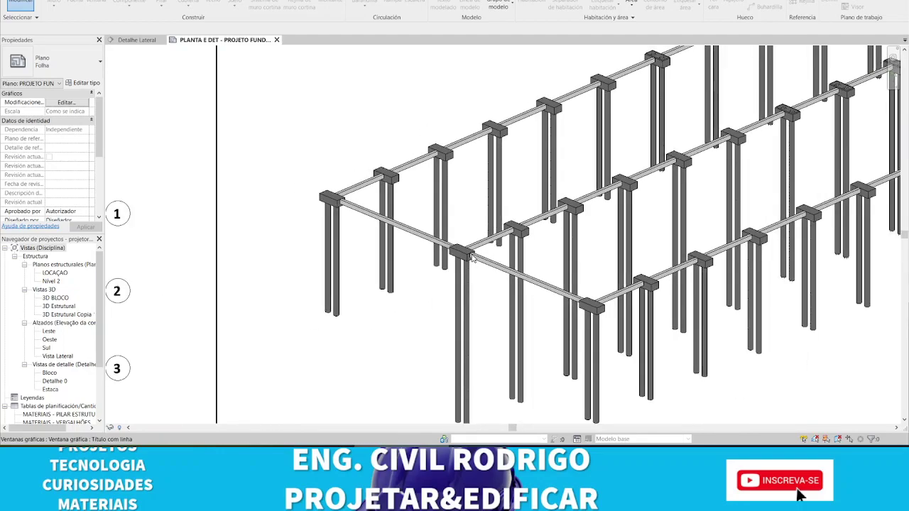
pyautogui.scroll(-2, 472, 258)
pyautogui.scroll(2, 298, 312)
pyautogui.moveTo(284, 319); pyautogui.dragTo(261, 331, button='middle')
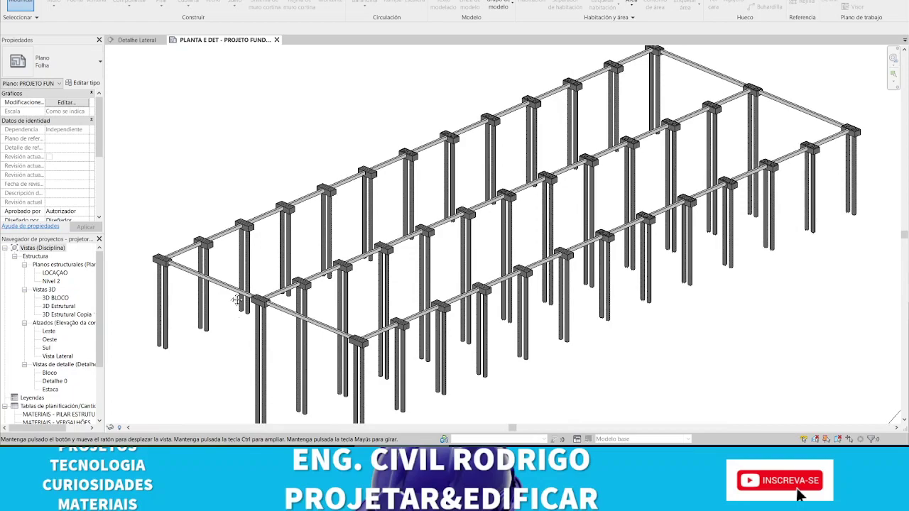
pyautogui.moveTo(261, 395)
pyautogui.mouseDown(button='middle')
pyautogui.moveTo(265, 324)
pyautogui.moveTo(274, 357)
pyautogui.mouseUp(button='middle')
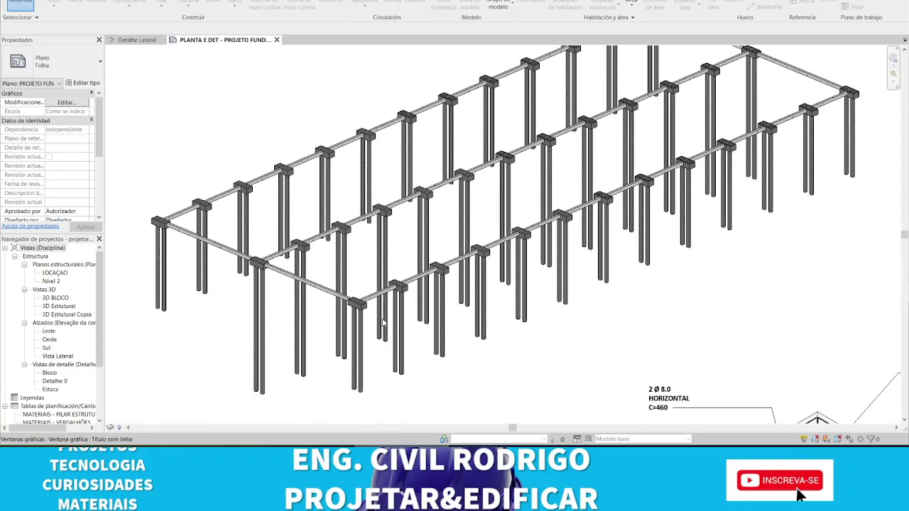
pyautogui.moveTo(383, 323); pyautogui.dragTo(346, 392, button='middle')
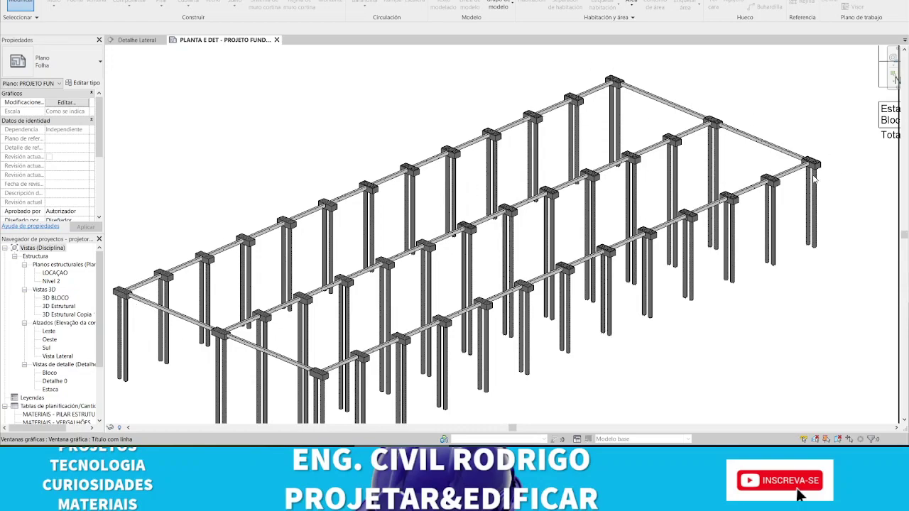
# Nudge the 3D model aside and zoom out toward the full sheet
pyautogui.moveTo(376, 398)
pyautogui.mouseDown(button='middle')
pyautogui.moveTo(397, 341)
pyautogui.moveTo(540, 287)
pyautogui.mouseUp(button='middle')
pyautogui.scroll(-5, 396, 342)
pyautogui.scroll(1, 396, 379)
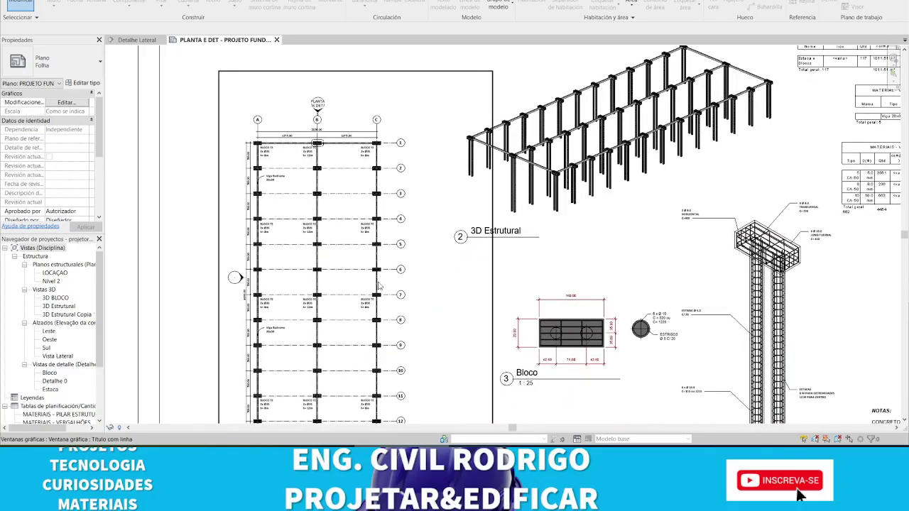
pyautogui.scroll(2, 293, 309)
pyautogui.scroll(3, 287, 324)
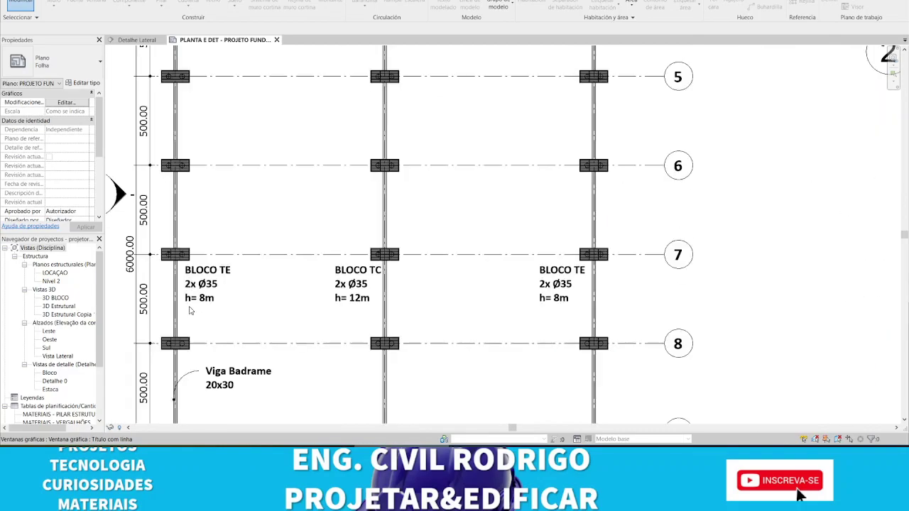
pyautogui.scroll(-1, 274, 282)
pyautogui.scroll(-2, 274, 282)
pyautogui.scroll(1, 345, 258)
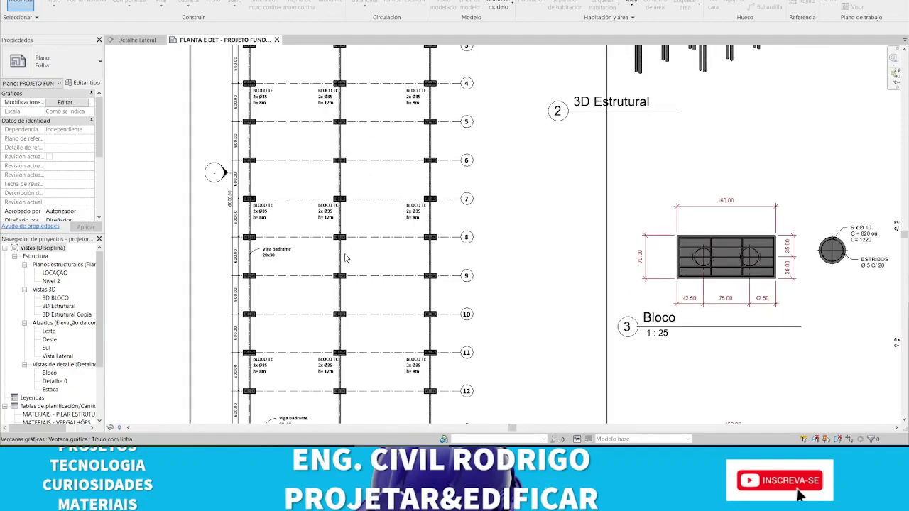
pyautogui.scroll(1, 361, 245)
pyautogui.scroll(1, 333, 361)
pyautogui.scroll(2, 337, 348)
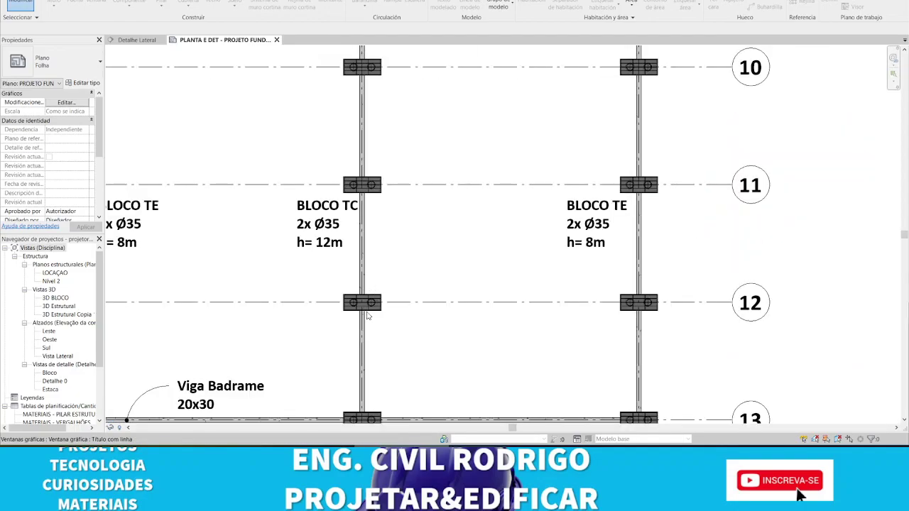
pyautogui.scroll(2, 364, 298)
pyautogui.scroll(1, 362, 298)
# Zoom in on plan rows 10–13 and the Viga Badrame 20x30 beam label
pyautogui.scroll(-3, 362, 294)
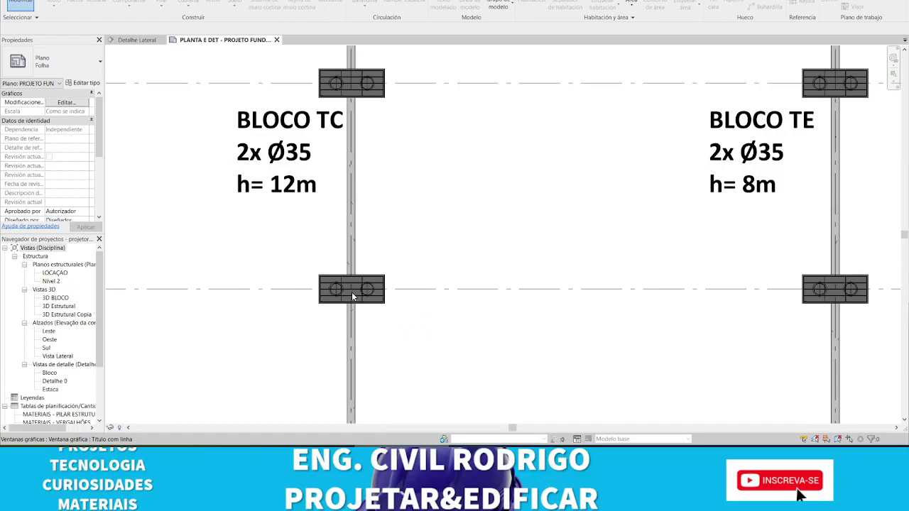
pyautogui.scroll(-1, 351, 291)
pyautogui.scroll(1, 357, 297)
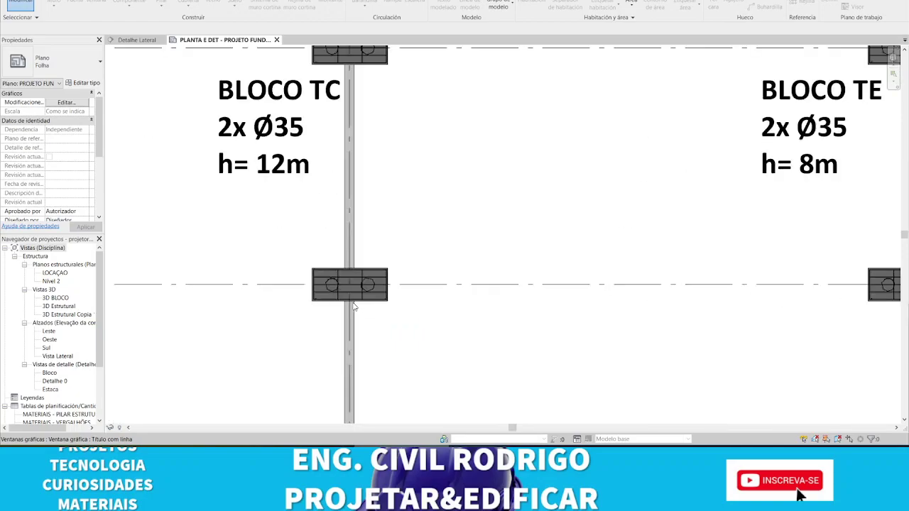
pyautogui.scroll(2, 357, 284)
pyautogui.scroll(1, 348, 277)
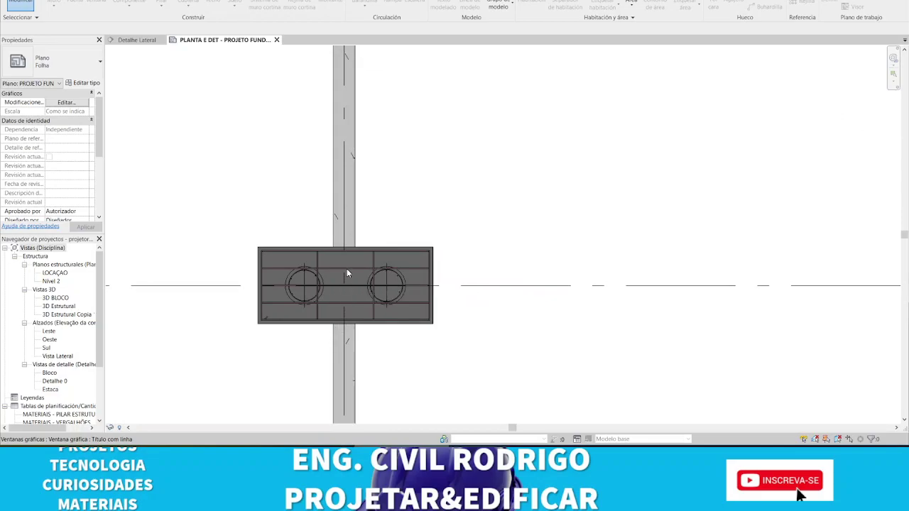
pyautogui.scroll(-2, 342, 286)
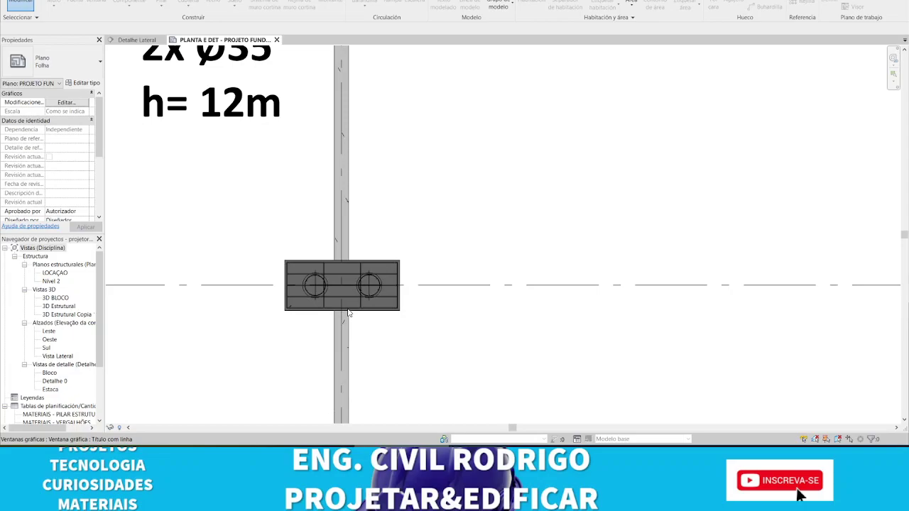
pyautogui.scroll(-1, 348, 312)
pyautogui.scroll(-1, 348, 312)
pyautogui.scroll(-1, 349, 314)
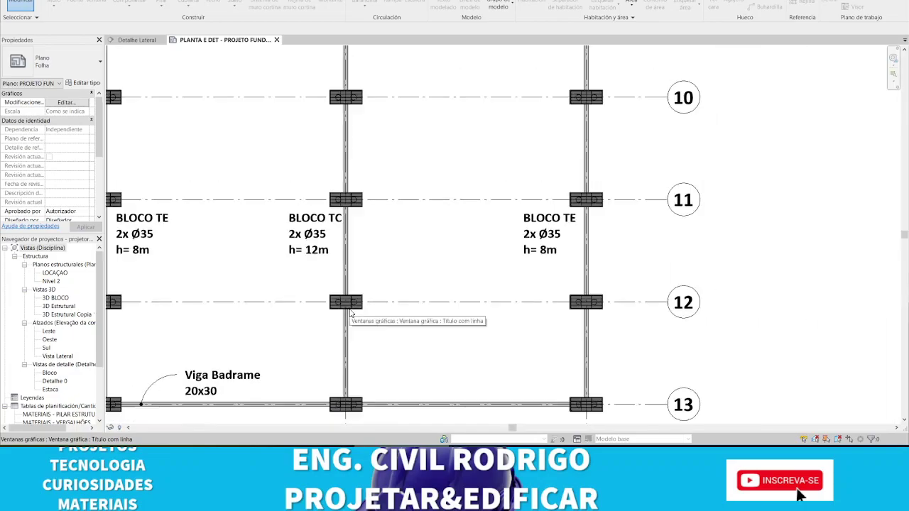
pyautogui.scroll(-1, 350, 313)
pyautogui.moveTo(246, 411); pyautogui.dragTo(283, 366, button='middle')
pyautogui.scroll(2, 270, 354)
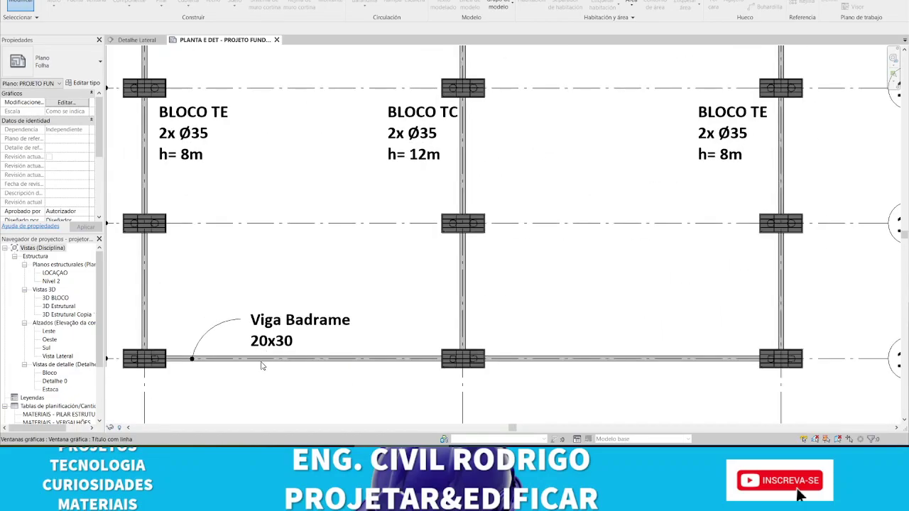
pyautogui.scroll(-1, 287, 366)
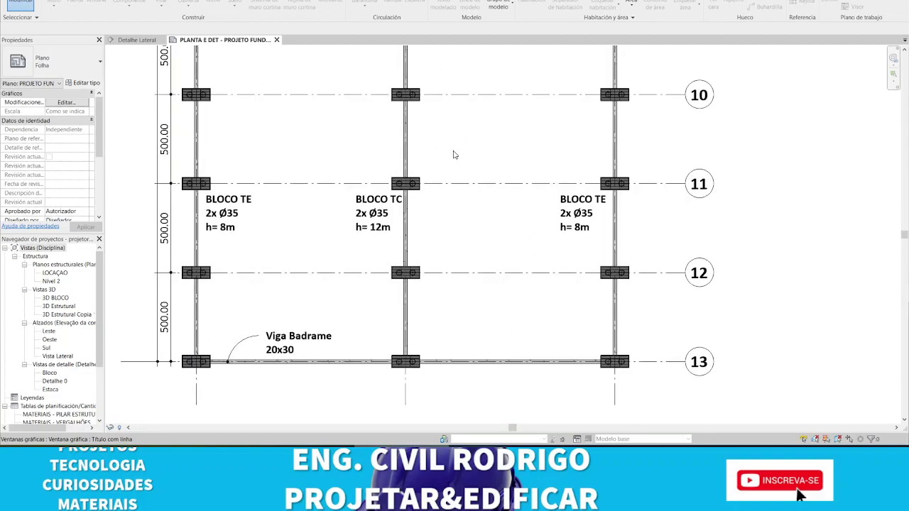
# Zoom and pan to centre the 1:25 Bloco detail with its 160.00 x 70.00 cap
pyautogui.scroll(-1, 220, 255)
pyautogui.scroll(-2, 284, 235)
pyautogui.scroll(-2, 341, 220)
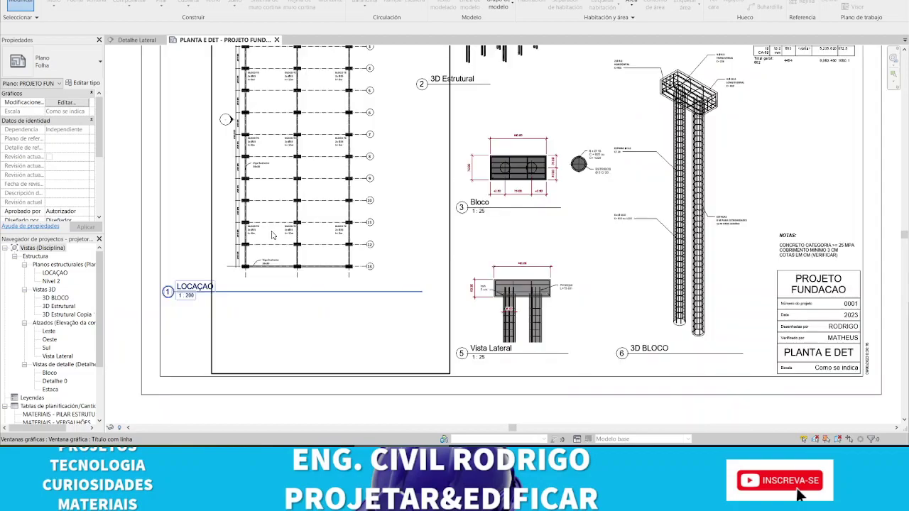
pyautogui.scroll(-1, 388, 206)
pyautogui.scroll(1, 388, 205)
pyautogui.scroll(1, 383, 234)
pyautogui.scroll(1, 376, 277)
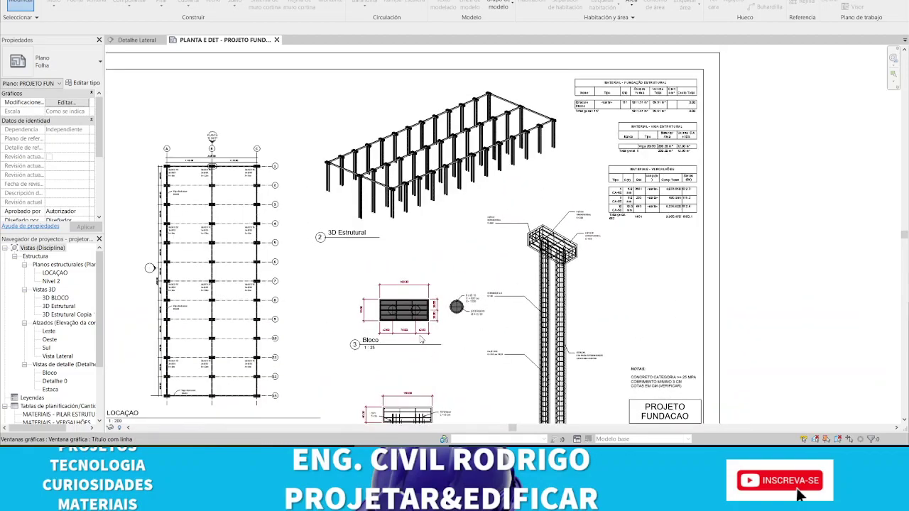
pyautogui.scroll(2, 368, 321)
pyautogui.scroll(1, 368, 321)
pyautogui.moveTo(359, 298); pyautogui.dragTo(380, 269, button='middle')
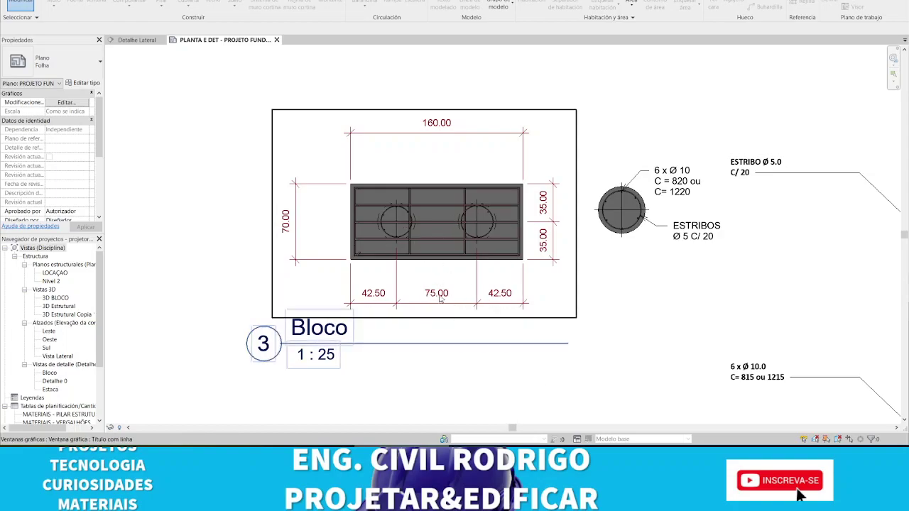
# Zoom out, then zoom and pan to centre the circular pile section with 6 x Ø 10 bars
pyautogui.scroll(-1, 463, 295)
pyautogui.scroll(-1, 547, 206)
pyautogui.scroll(-1, 475, 244)
pyautogui.scroll(-1, 415, 242)
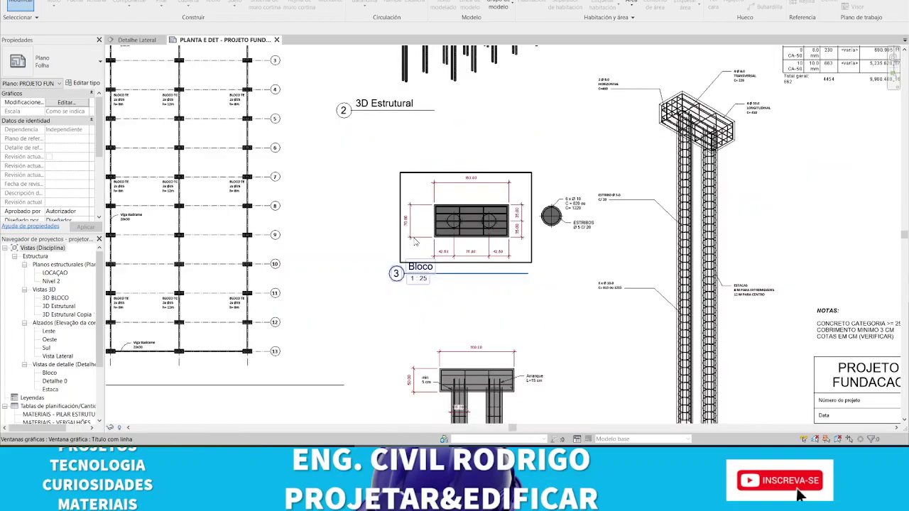
pyautogui.scroll(1, 540, 153)
pyautogui.scroll(2, 553, 156)
pyautogui.scroll(2, 553, 152)
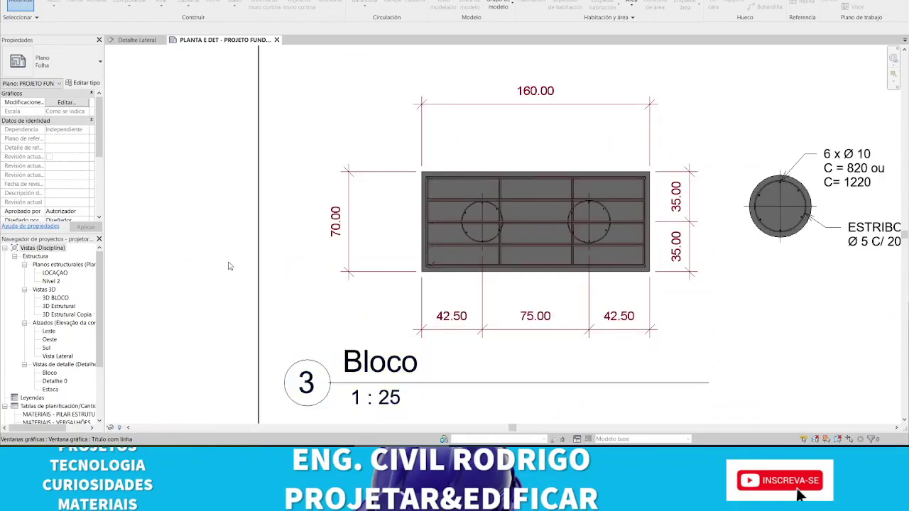
pyautogui.scroll(-2, 229, 265)
pyautogui.scroll(2, 393, 264)
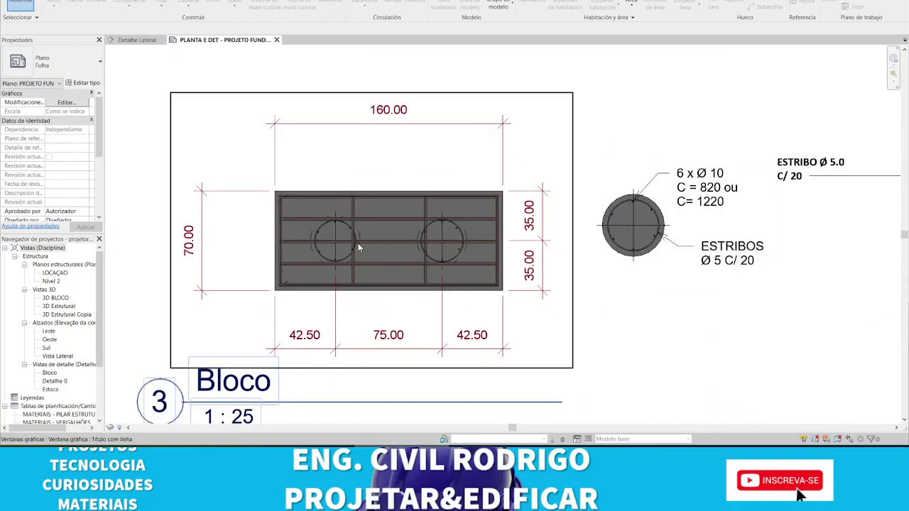
pyautogui.scroll(-3, 423, 264)
pyautogui.scroll(1, 440, 213)
pyautogui.scroll(3, 447, 203)
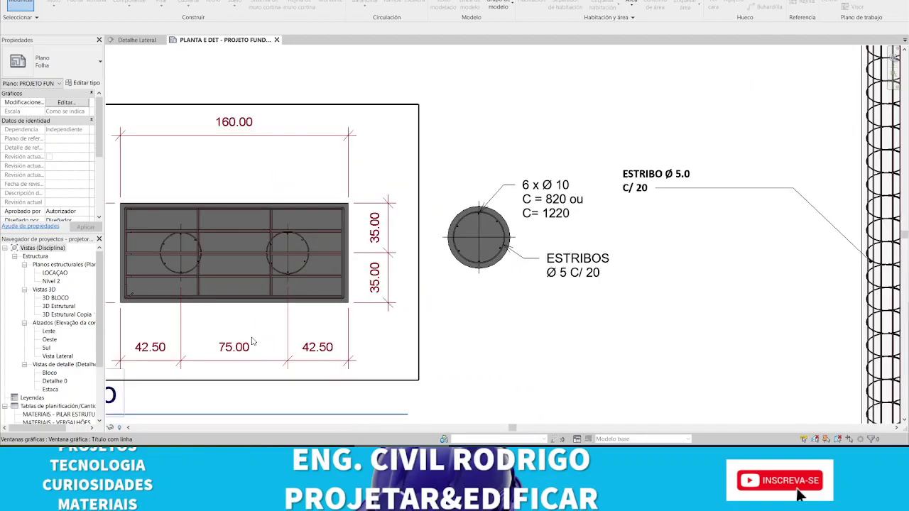
pyautogui.scroll(1, 501, 210)
pyautogui.scroll(2, 536, 275)
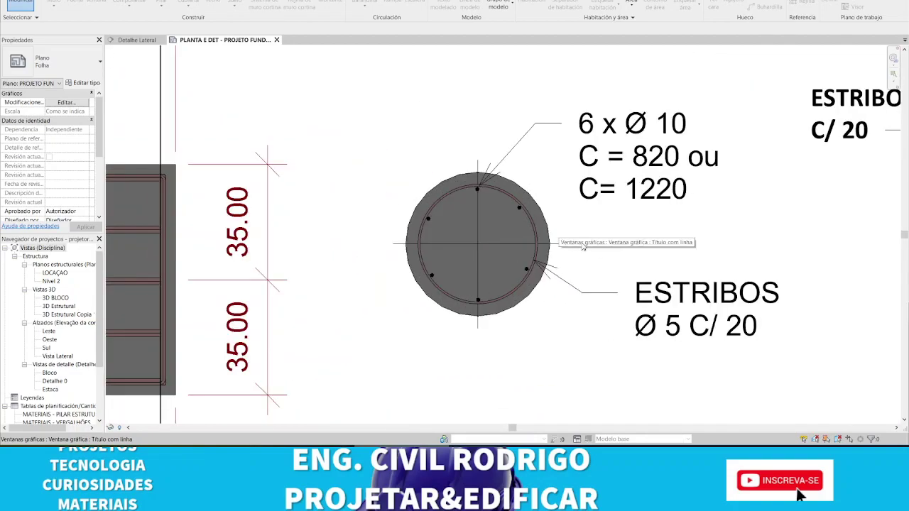
pyautogui.moveTo(535, 276); pyautogui.dragTo(483, 304, button='middle')
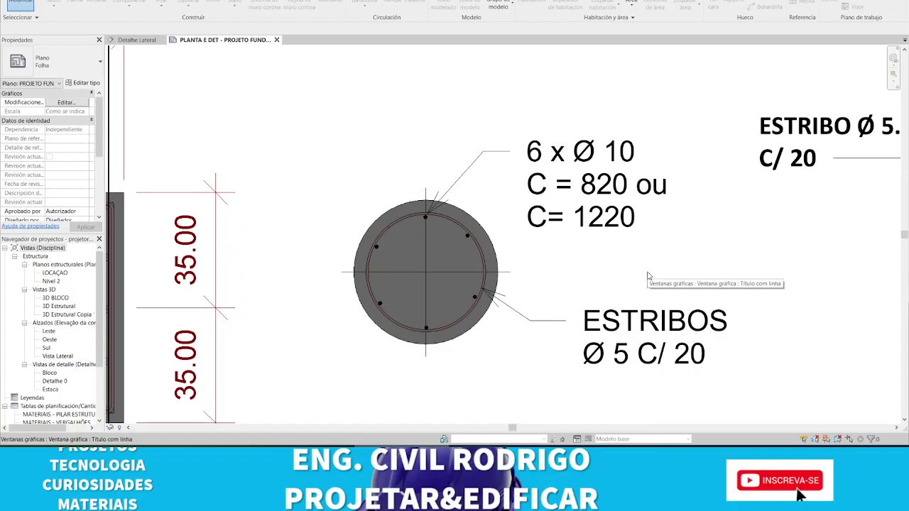
# Refine the zoom on the Ø 5 stirrup labels and select the pile section's viewport
pyautogui.scroll(-1, 589, 277)
pyautogui.scroll(2, 557, 207)
pyautogui.scroll(1, 557, 207)
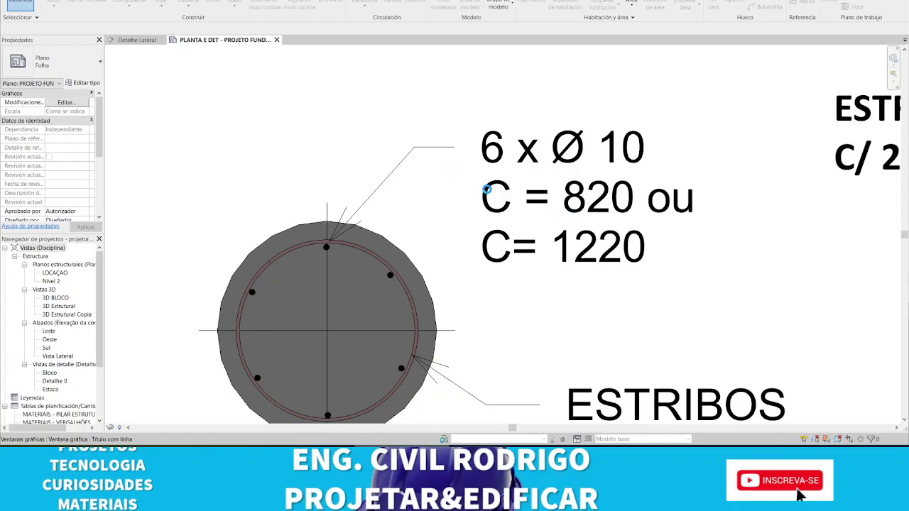
pyautogui.click(570, 198)
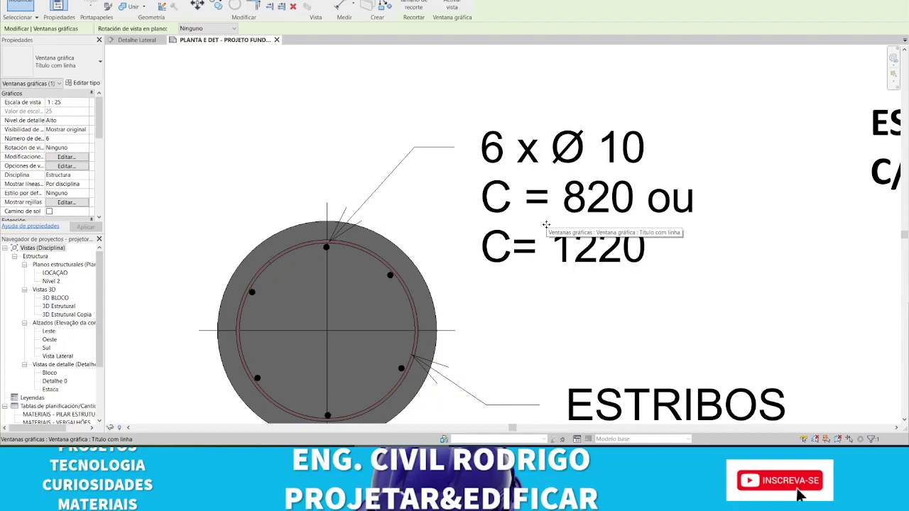
# Pan across the pile-cap plan, 3D rebar view, pile elevation and ESTACAS notes
pyautogui.scroll(-2, 546, 224)
pyautogui.scroll(1, 568, 349)
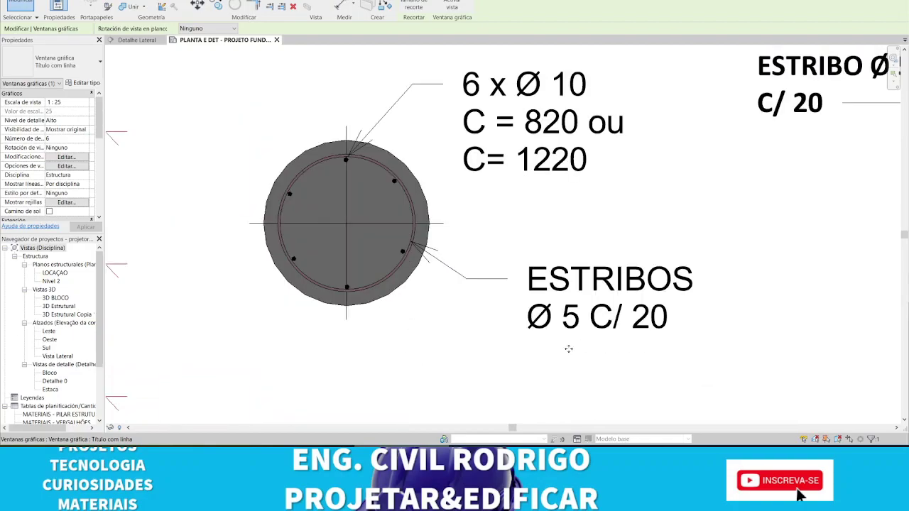
pyautogui.scroll(-2, 568, 348)
pyautogui.scroll(-1, 558, 355)
pyautogui.moveTo(558, 355); pyautogui.dragTo(345, 353, button='middle')
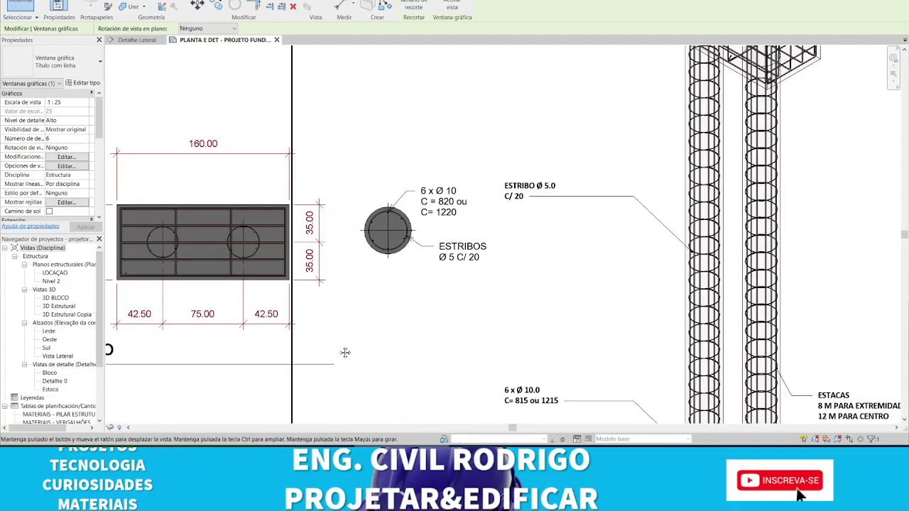
pyautogui.moveTo(668, 183); pyautogui.dragTo(497, 290, button='middle')
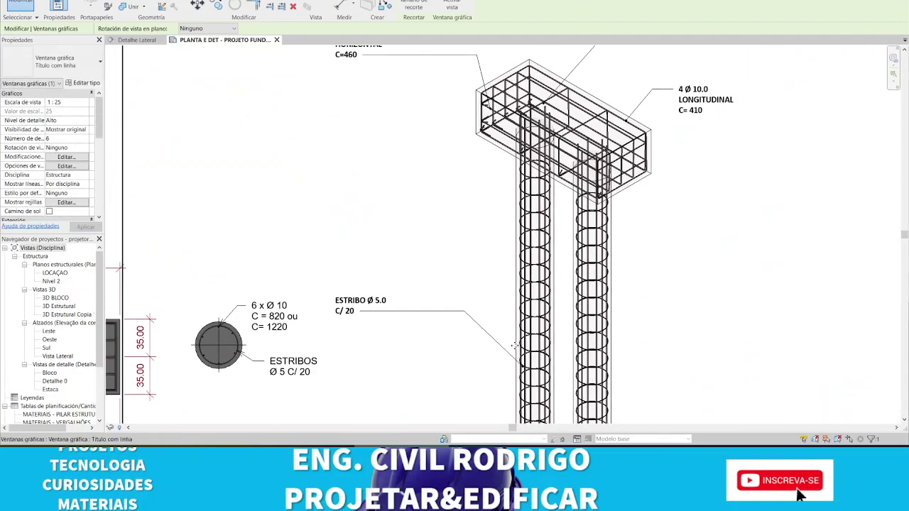
pyautogui.moveTo(536, 419)
pyautogui.mouseDown(button='middle')
pyautogui.moveTo(537, 171)
pyautogui.moveTo(539, 277)
pyautogui.mouseUp(button='middle')
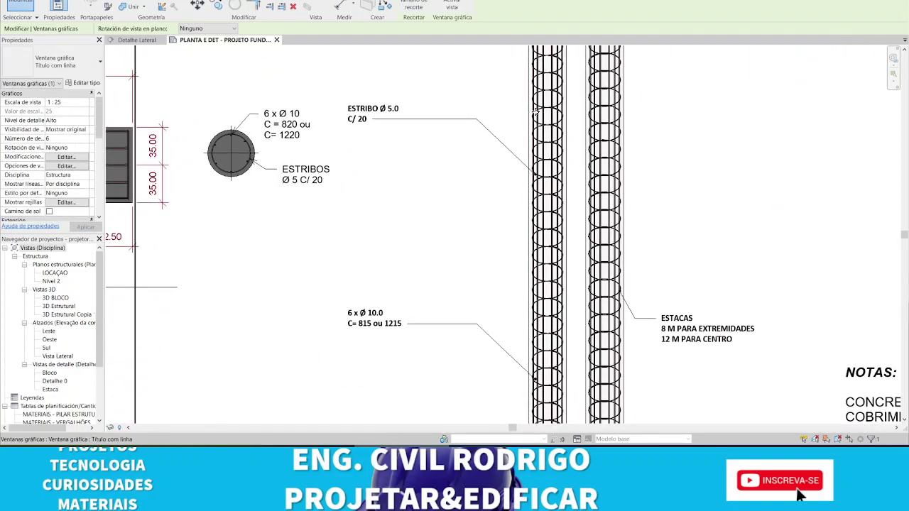
# Zoom onto the pile cap, then zoom back out to view the whole sheet
pyautogui.scroll(4, 629, 191)
pyautogui.scroll(2, 629, 191)
pyautogui.scroll(-2, 629, 190)
pyautogui.moveTo(587, 114); pyautogui.dragTo(584, 203, button='middle')
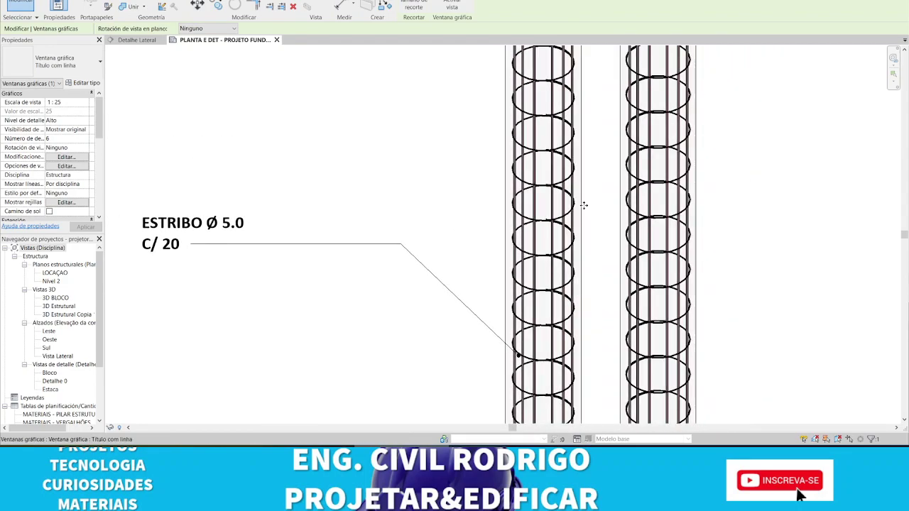
pyautogui.scroll(1, 587, 219)
pyautogui.scroll(2, 533, 192)
pyautogui.scroll(2, 534, 192)
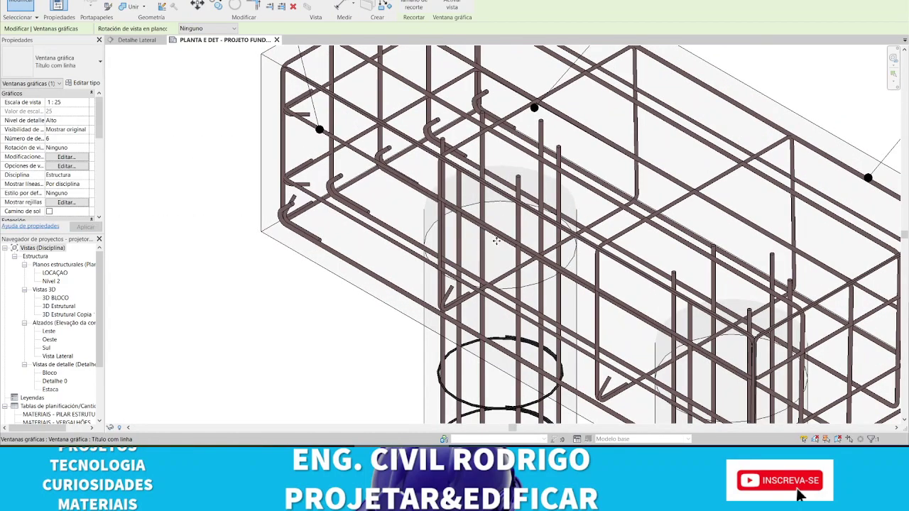
pyautogui.scroll(1, 523, 199)
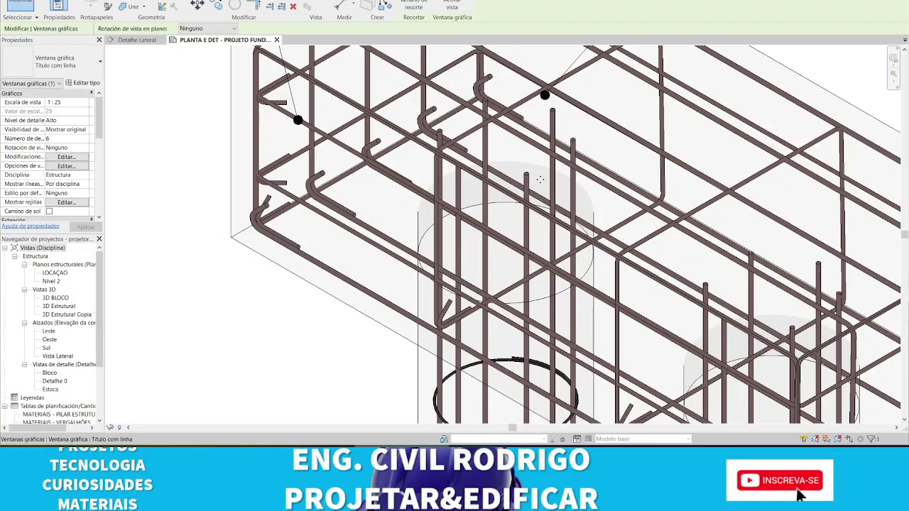
pyautogui.scroll(-3, 528, 193)
pyautogui.scroll(-2, 529, 193)
pyautogui.scroll(-5, 587, 256)
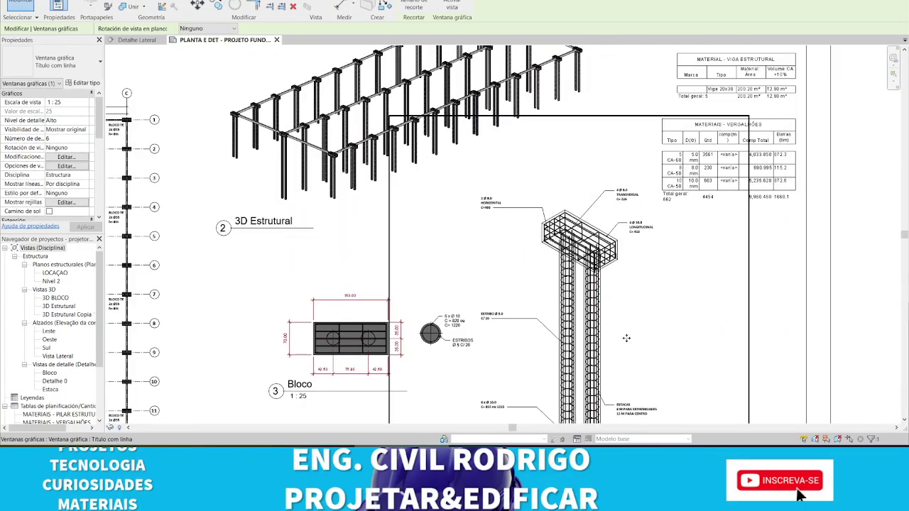
pyautogui.moveTo(518, 419)
pyautogui.mouseDown(button='middle')
pyautogui.moveTo(505, 381)
pyautogui.moveTo(517, 461)
pyautogui.mouseUp(button='middle')
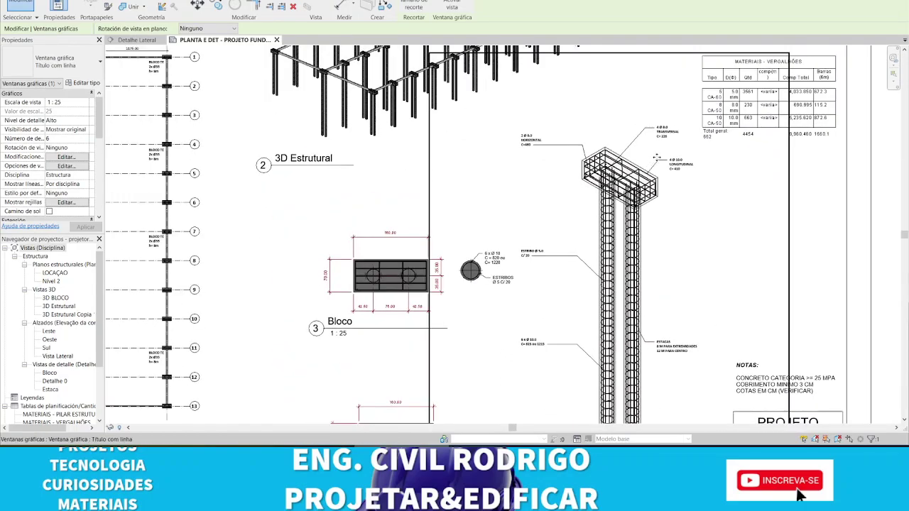
pyautogui.scroll(4, 567, 147)
pyautogui.scroll(2, 567, 147)
pyautogui.scroll(1, 424, 133)
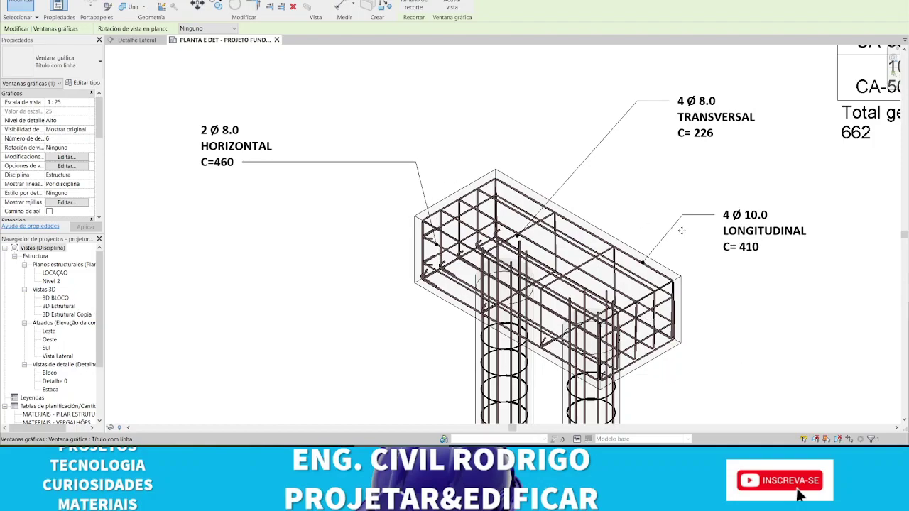
pyautogui.scroll(3, 686, 284)
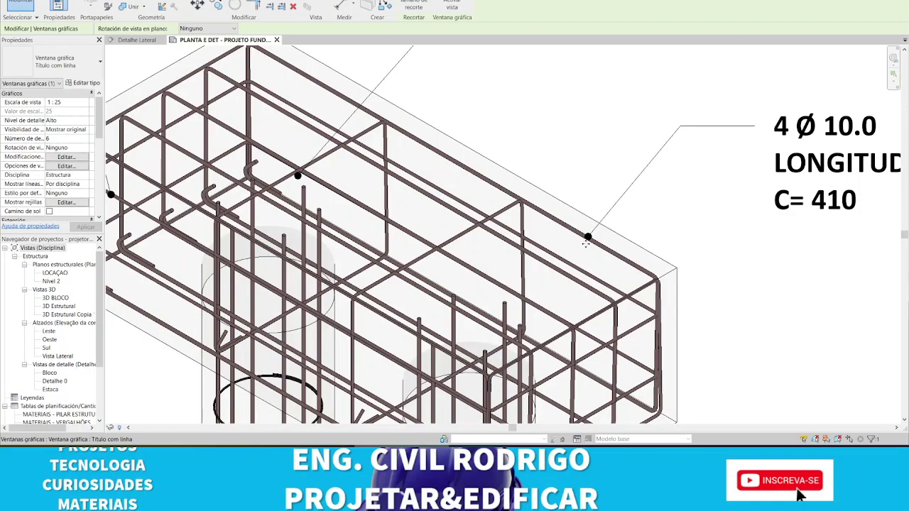
pyautogui.scroll(-2, 585, 243)
pyautogui.scroll(-2, 587, 243)
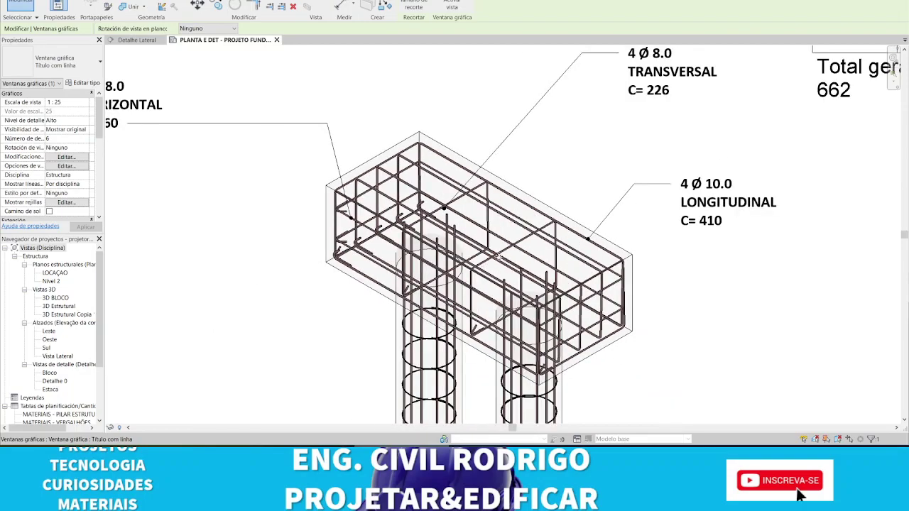
pyautogui.scroll(-2, 500, 256)
pyautogui.scroll(1, 503, 207)
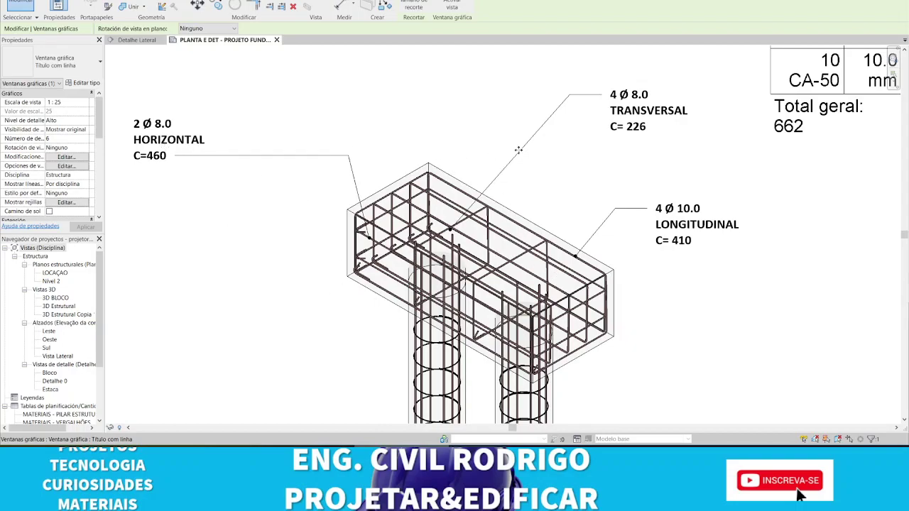
pyautogui.scroll(-2, 646, 312)
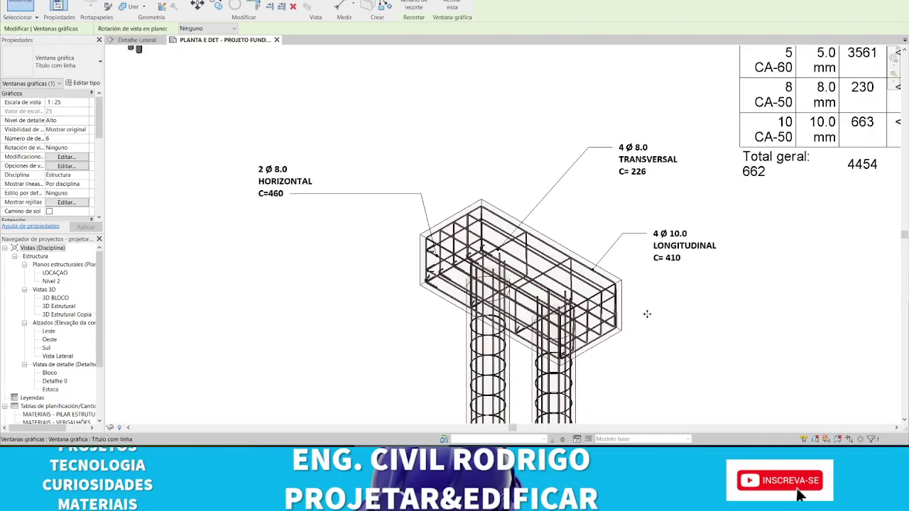
pyautogui.scroll(-2, 639, 348)
pyautogui.scroll(-2, 639, 340)
pyautogui.scroll(4, 633, 256)
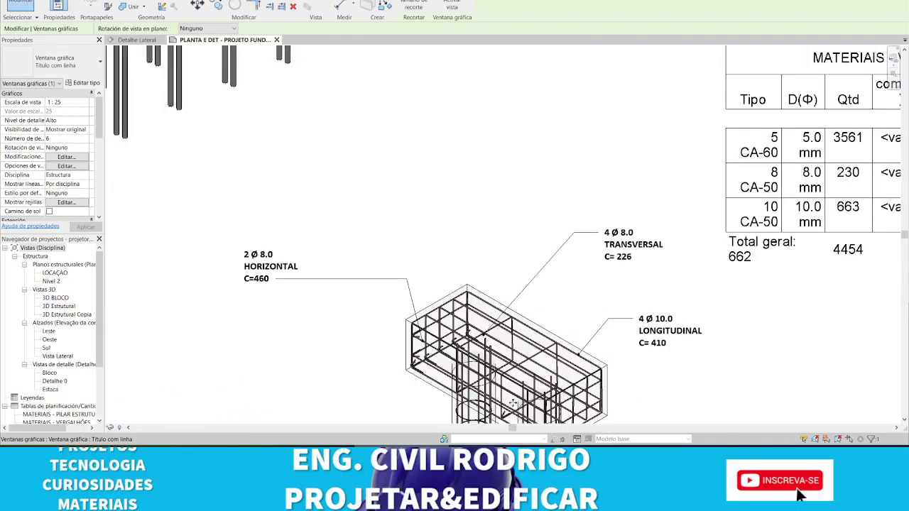
pyautogui.keyDown('ctrl'); pyautogui.scroll(-1, 639, 359); pyautogui.keyUp('ctrl')
pyautogui.keyDown('ctrl'); pyautogui.scroll(-2, 638, 359); pyautogui.keyUp('ctrl')
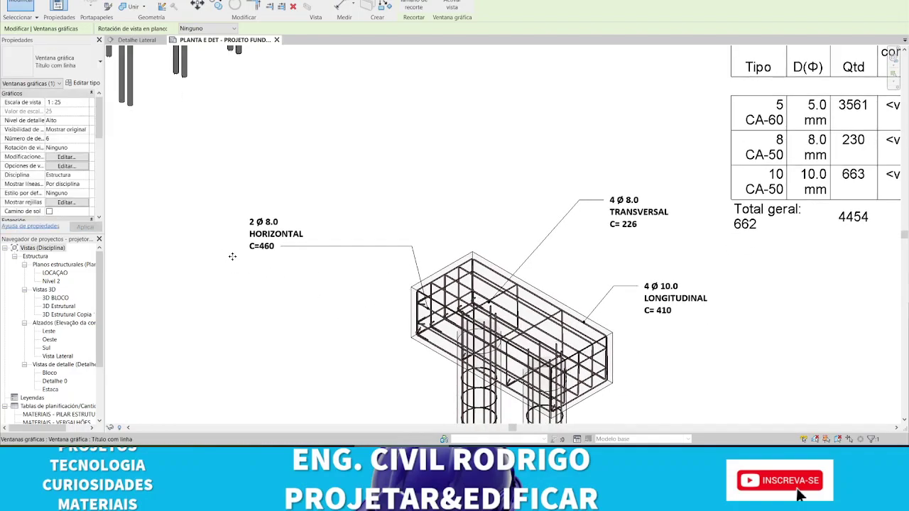
pyautogui.moveTo(344, 307); pyautogui.dragTo(421, 121, button='middle')
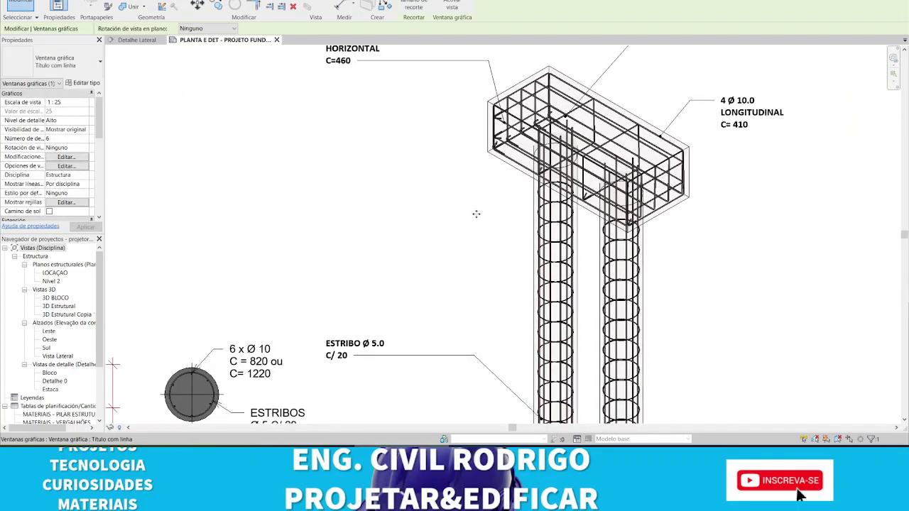
pyautogui.scroll(-3, 488, 230)
pyautogui.scroll(-2, 494, 263)
pyautogui.scroll(-1, 489, 298)
pyautogui.scroll(-1, 472, 316)
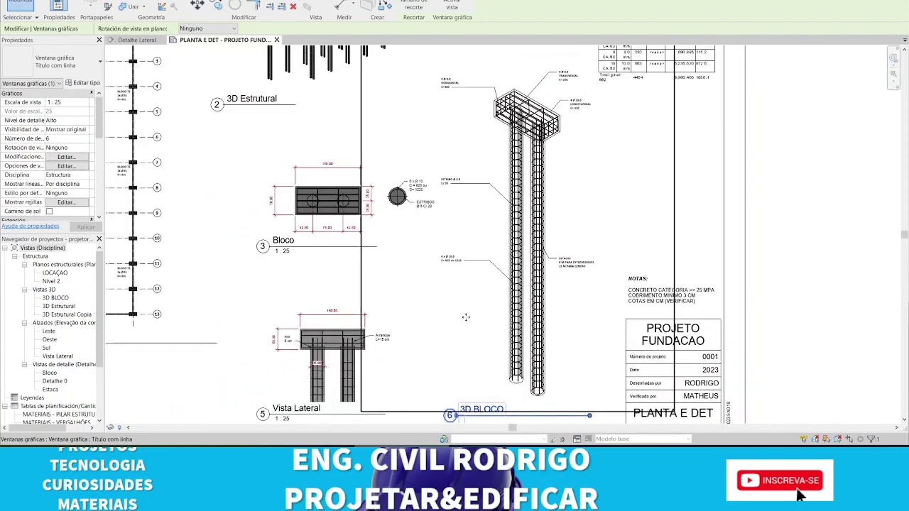
pyautogui.scroll(5, 424, 351)
pyautogui.scroll(1, 197, 324)
pyautogui.scroll(1, 216, 264)
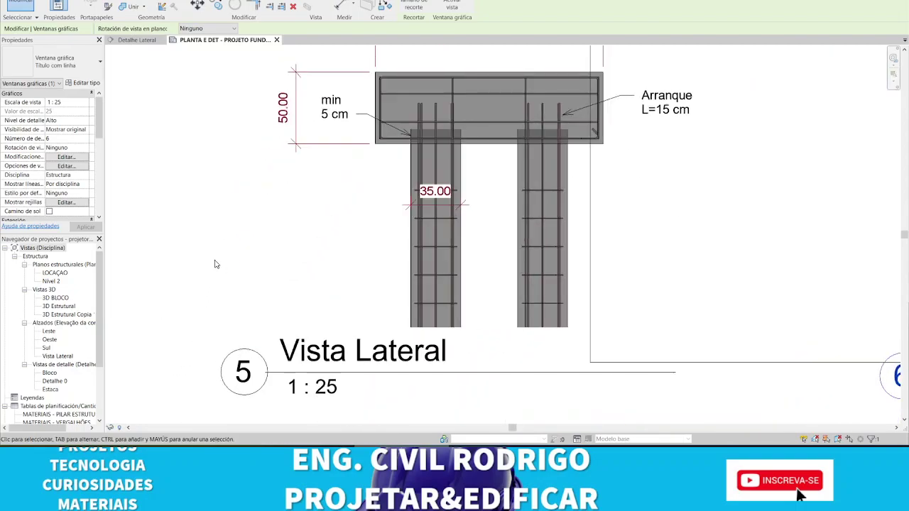
pyautogui.scroll(-1, 217, 264)
pyautogui.moveTo(394, 156); pyautogui.dragTo(399, 212, button='middle')
pyautogui.scroll(1, 393, 215)
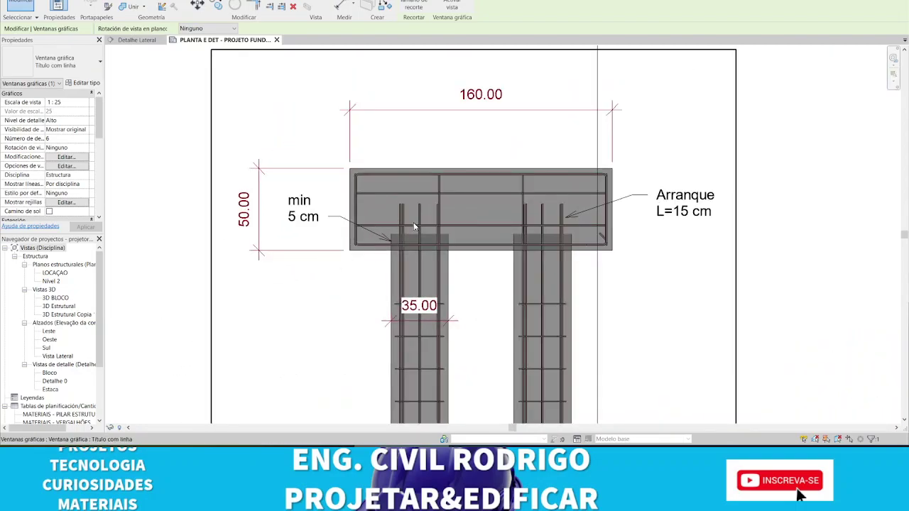
pyautogui.scroll(1, 421, 213)
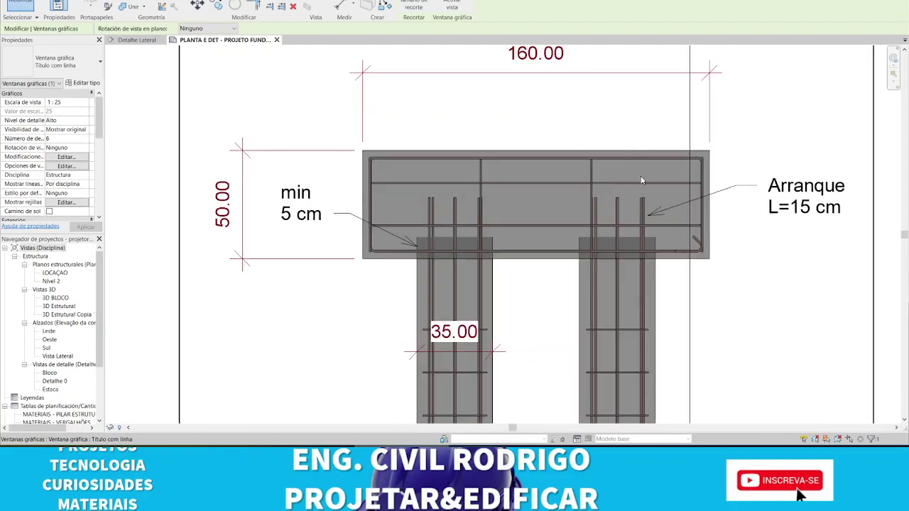
pyautogui.scroll(1, 662, 251)
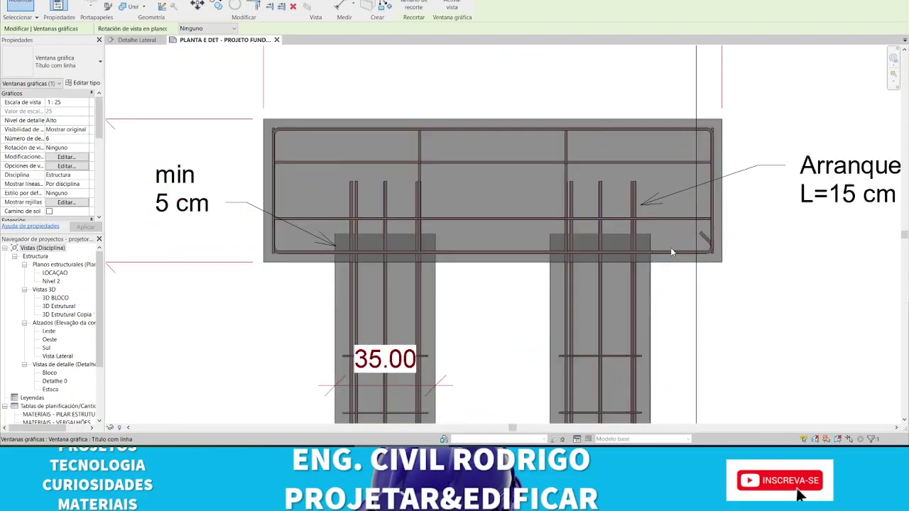
pyautogui.scroll(1, 670, 247)
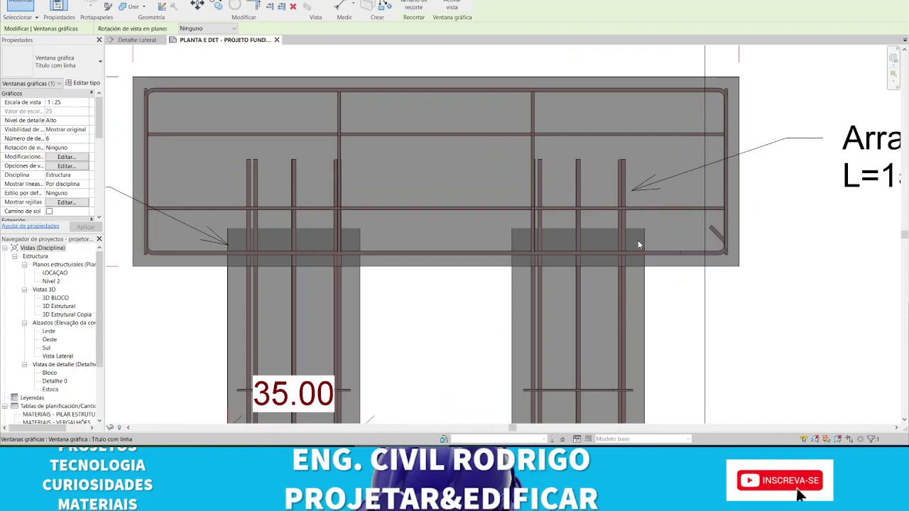
pyautogui.scroll(-1, 463, 239)
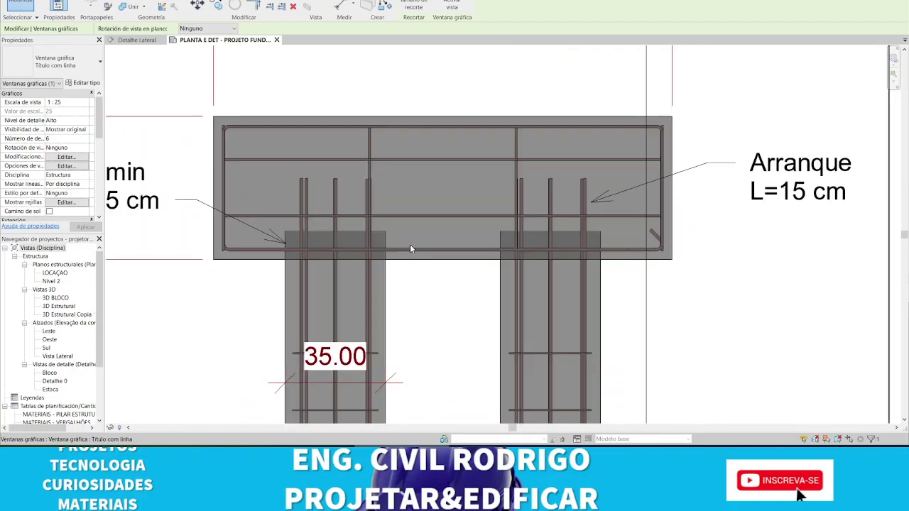
pyautogui.scroll(1, 526, 195)
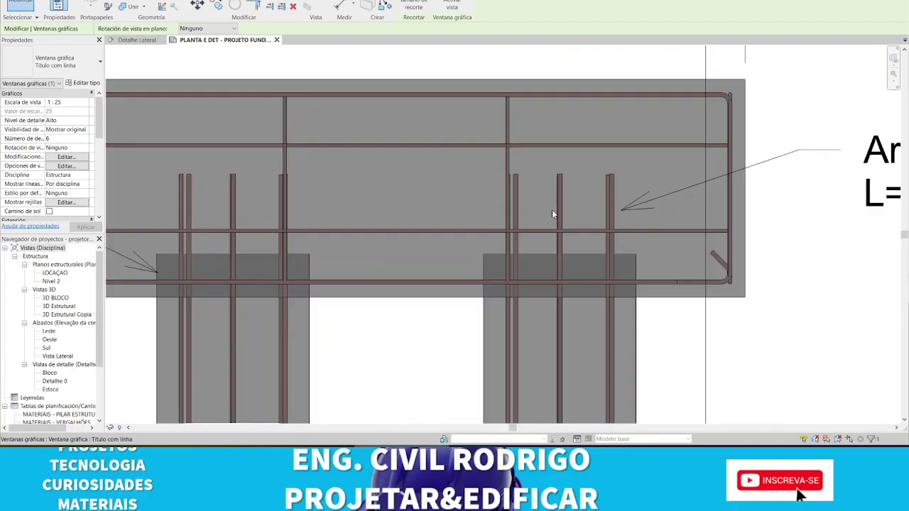
pyautogui.scroll(-3, 597, 239)
pyautogui.scroll(-2, 588, 251)
pyautogui.scroll(-1, 619, 236)
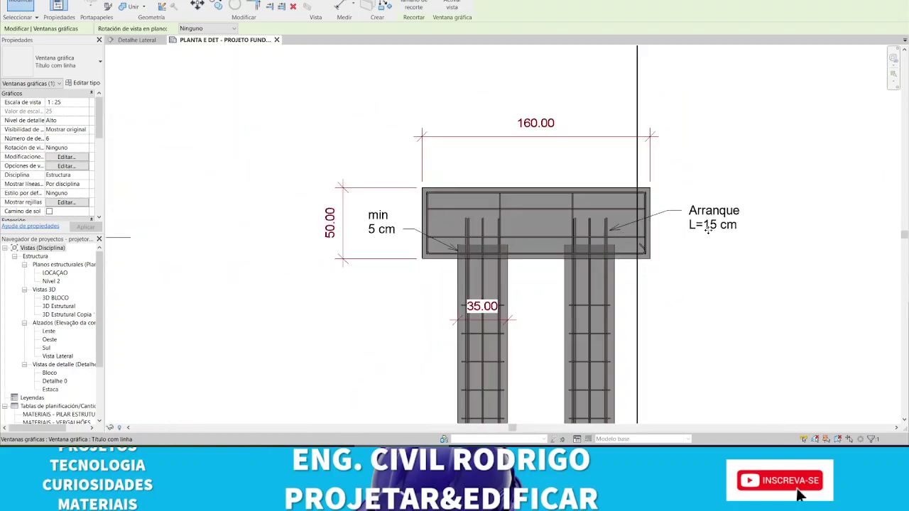
pyautogui.scroll(1, 707, 228)
pyautogui.scroll(-2, 689, 241)
pyautogui.scroll(1, 499, 251)
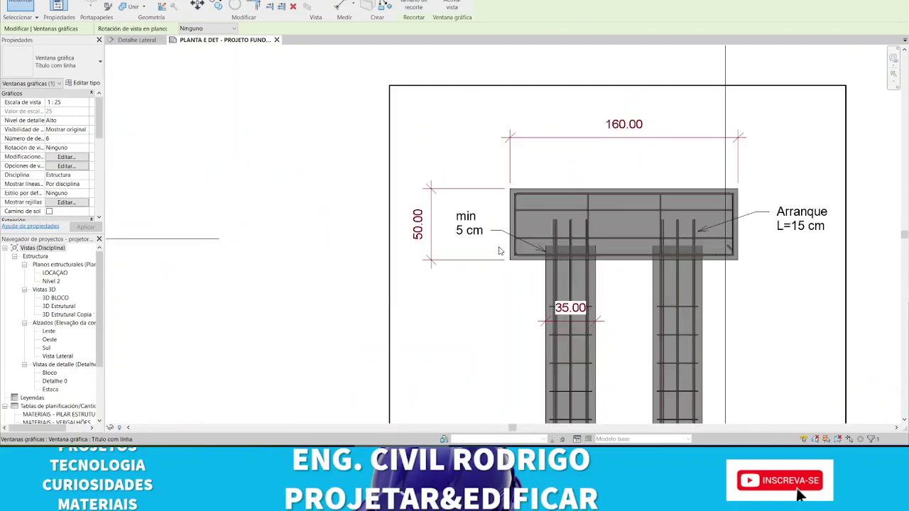
pyautogui.scroll(-1, 517, 188)
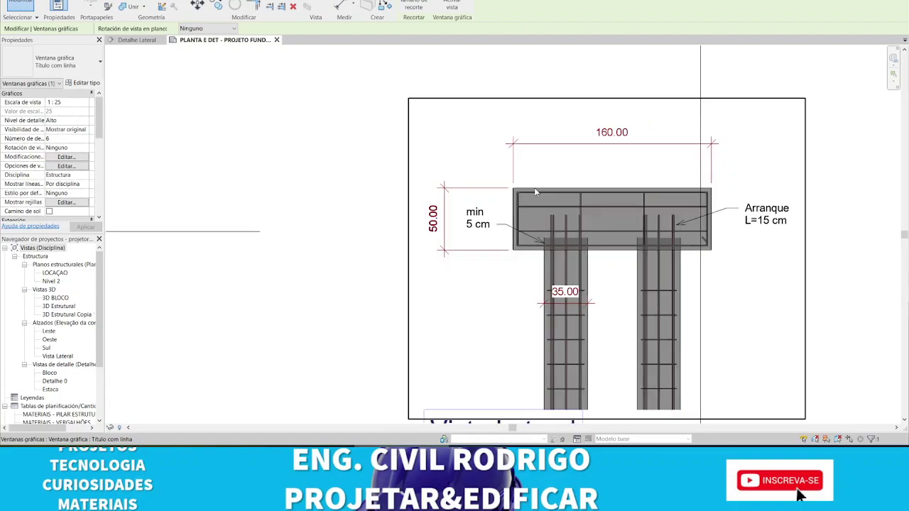
pyautogui.scroll(-1, 642, 187)
pyautogui.scroll(-2, 833, 198)
pyautogui.scroll(2, 710, 283)
pyautogui.scroll(-1, 632, 319)
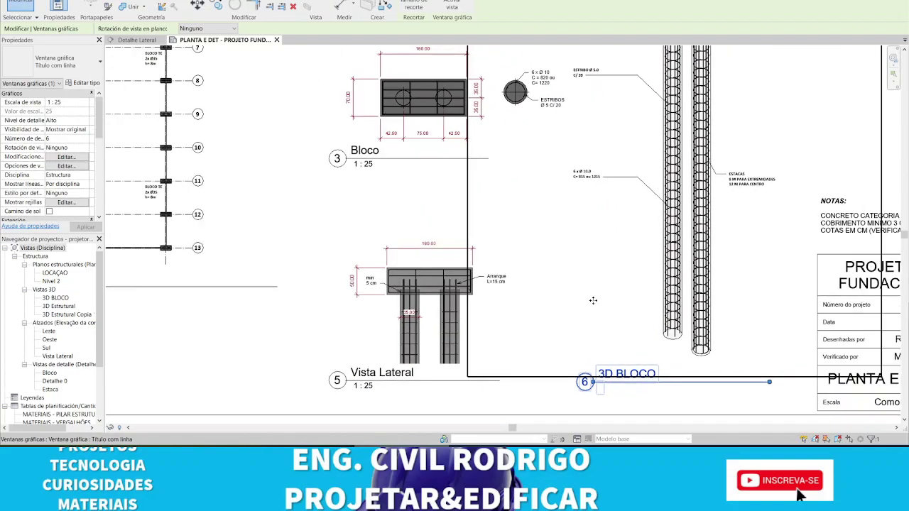
pyautogui.scroll(-2, 646, 277)
pyautogui.scroll(-1, 669, 205)
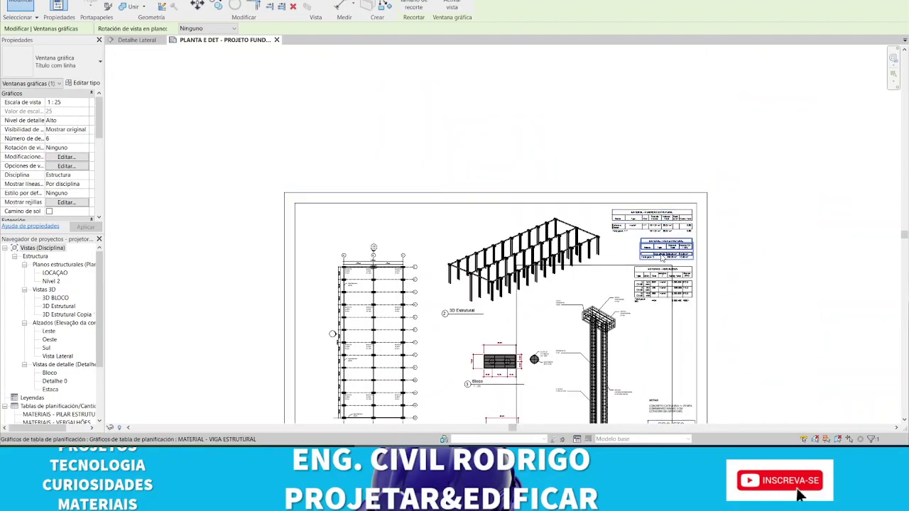
pyautogui.scroll(1, 664, 217)
pyautogui.scroll(1, 657, 235)
pyautogui.scroll(2, 646, 262)
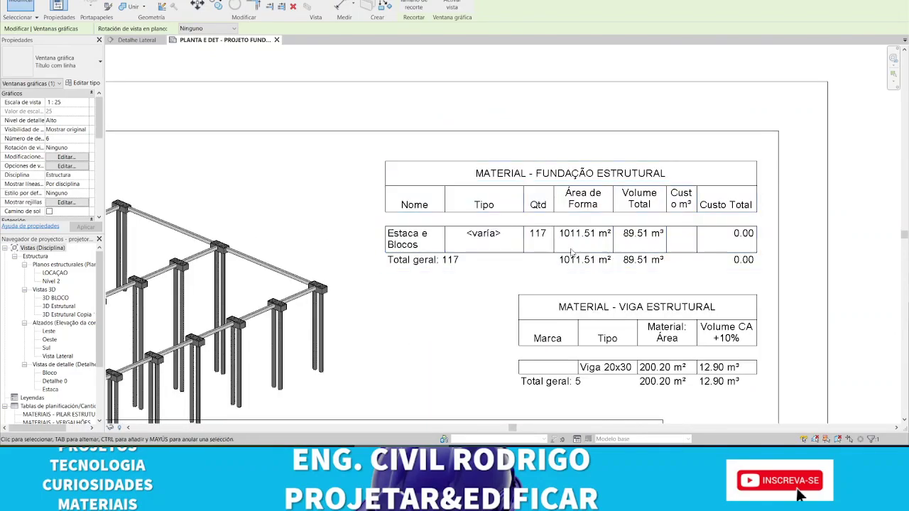
pyautogui.scroll(1, 560, 261)
pyautogui.moveTo(643, 298); pyautogui.dragTo(628, 306, button='middle')
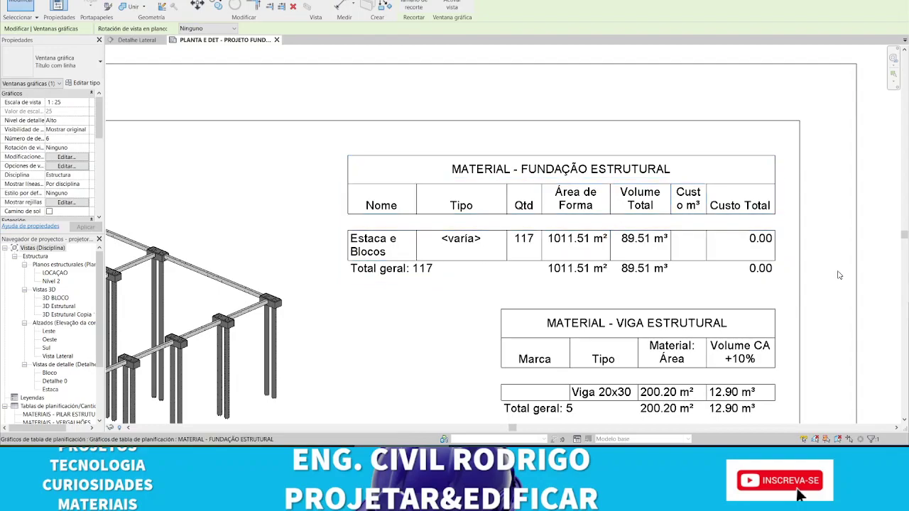
pyautogui.scroll(1, 599, 230)
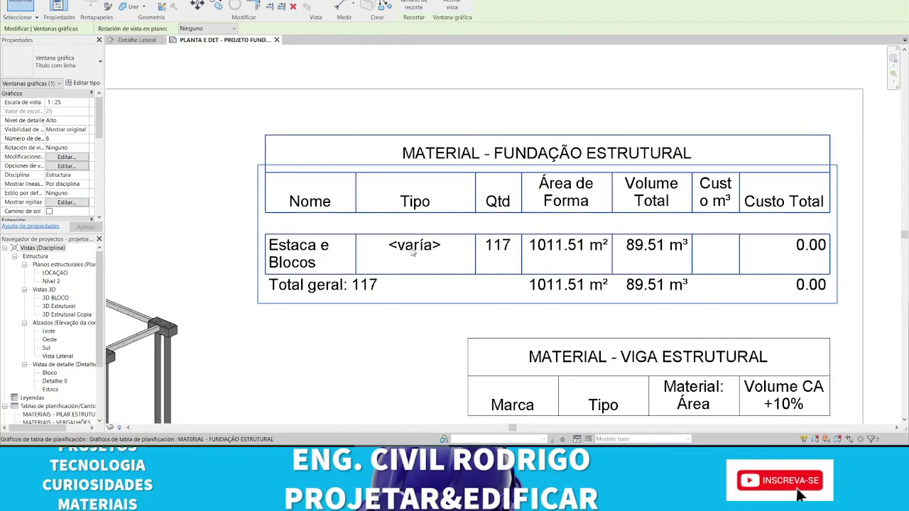
pyautogui.moveTo(746, 327); pyautogui.dragTo(680, 324, button='middle')
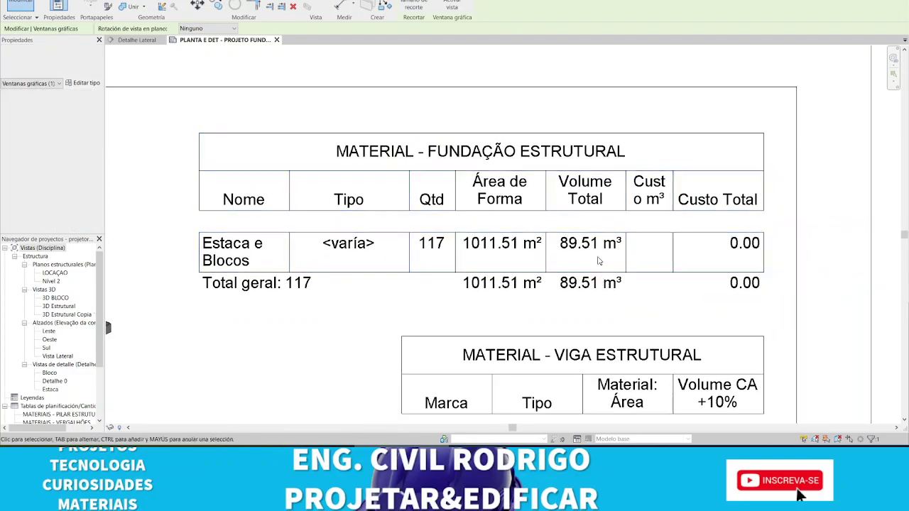
pyautogui.scroll(-2, 565, 228)
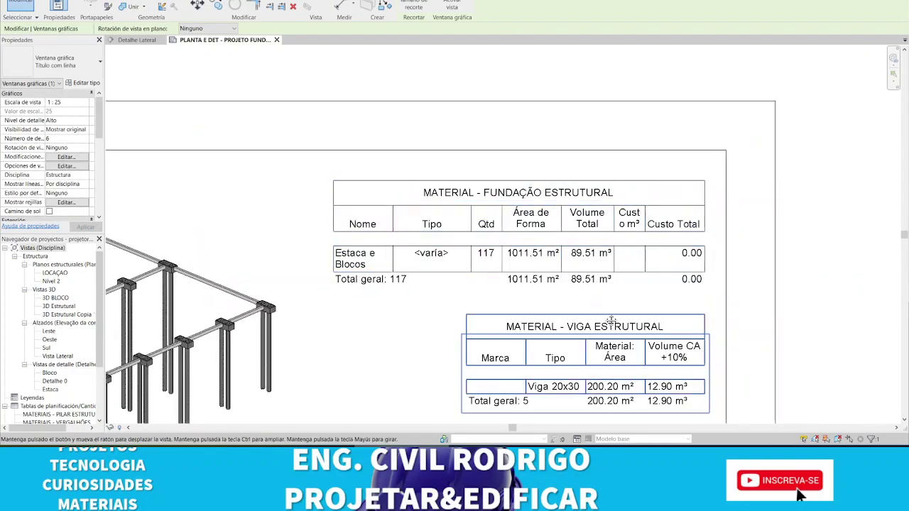
pyautogui.scroll(-1, 580, 293)
pyautogui.scroll(-1, 579, 293)
pyautogui.scroll(-1, 579, 293)
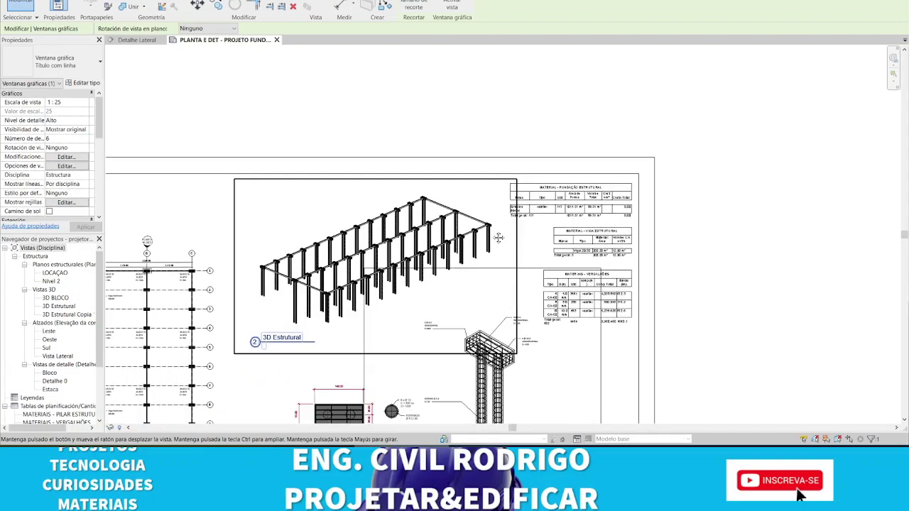
pyautogui.scroll(-1, 629, 213)
pyautogui.scroll(2, 629, 213)
pyautogui.scroll(1, 497, 235)
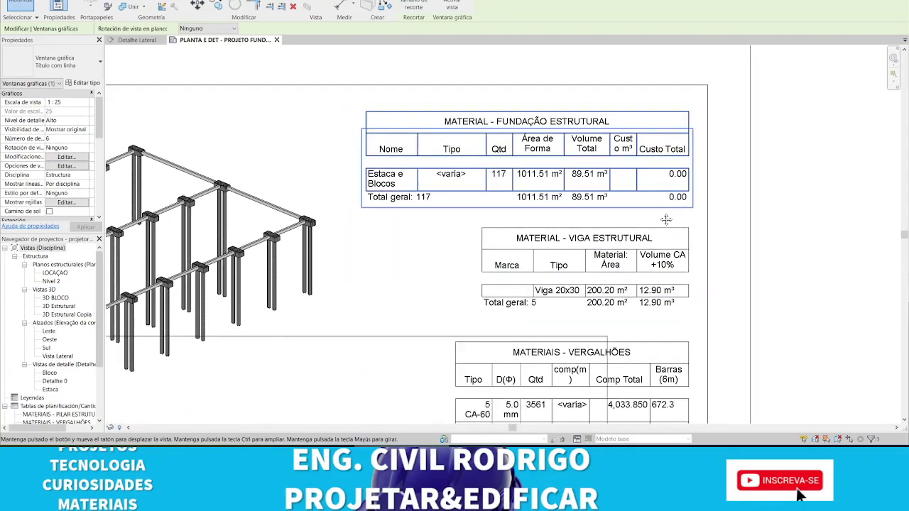
pyautogui.scroll(-1, 414, 277)
pyautogui.scroll(-1, 496, 241)
pyautogui.scroll(-1, 551, 324)
pyautogui.scroll(-1, 551, 284)
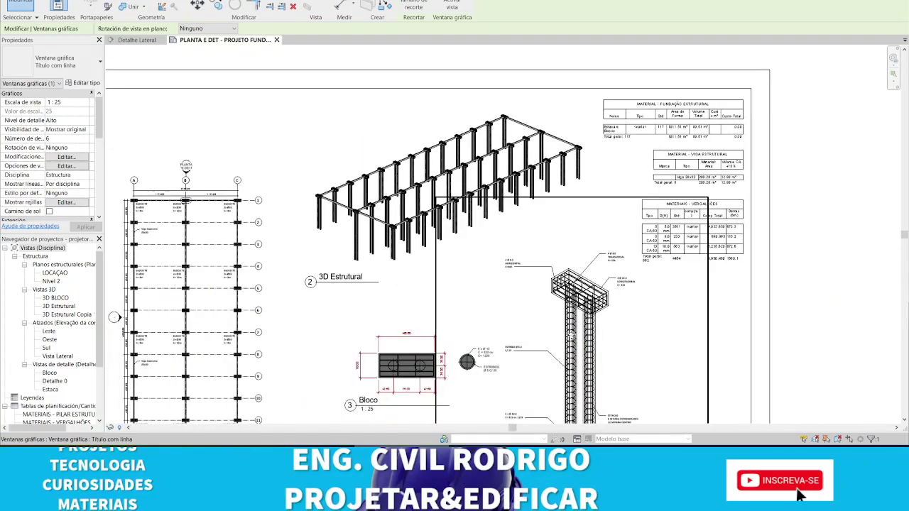
pyautogui.scroll(2, 568, 203)
pyautogui.scroll(1, 568, 204)
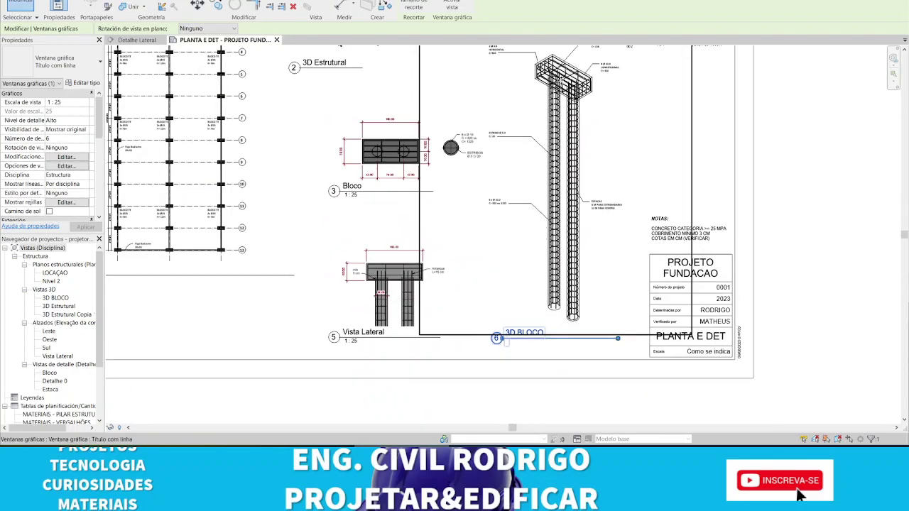
pyautogui.scroll(1, 558, 118)
pyautogui.scroll(1, 558, 118)
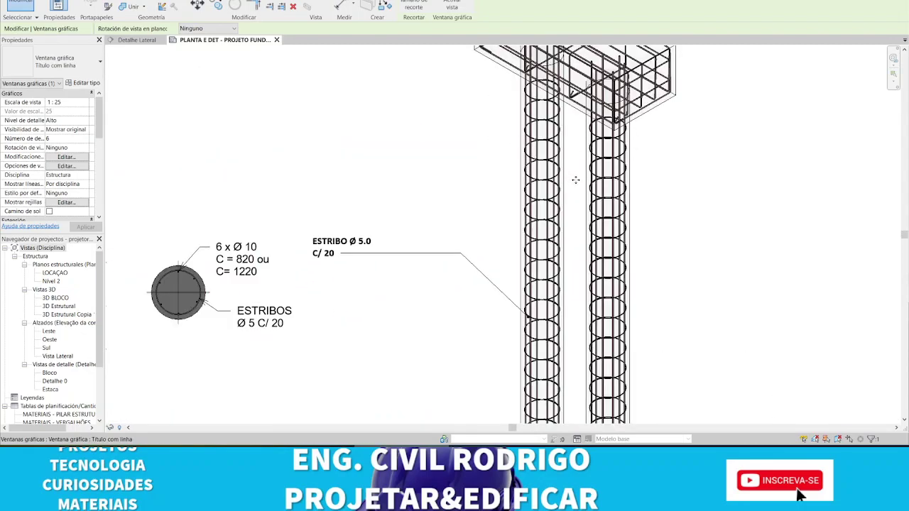
pyautogui.scroll(-1, 573, 180)
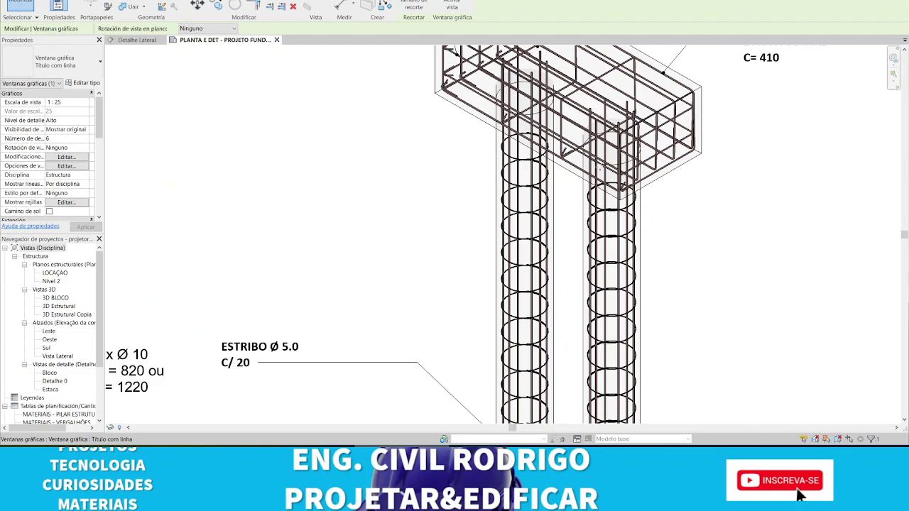
pyautogui.scroll(-2, 479, 198)
pyautogui.scroll(-2, 479, 198)
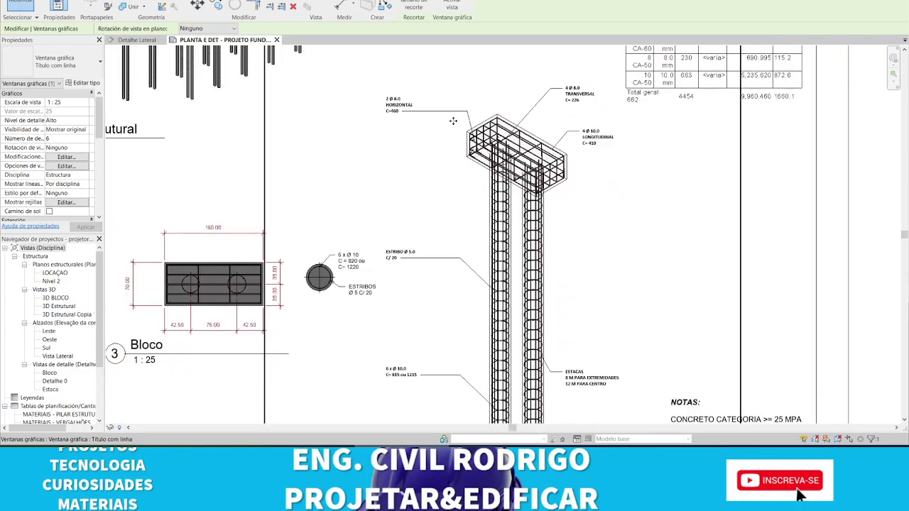
pyautogui.scroll(-2, 472, 227)
pyautogui.scroll(-1, 467, 253)
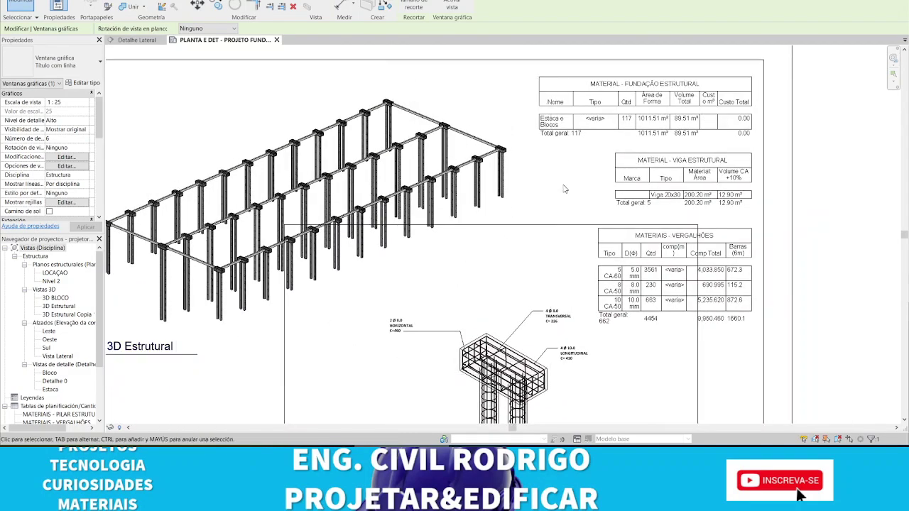
pyautogui.scroll(2, 639, 227)
pyautogui.scroll(2, 660, 222)
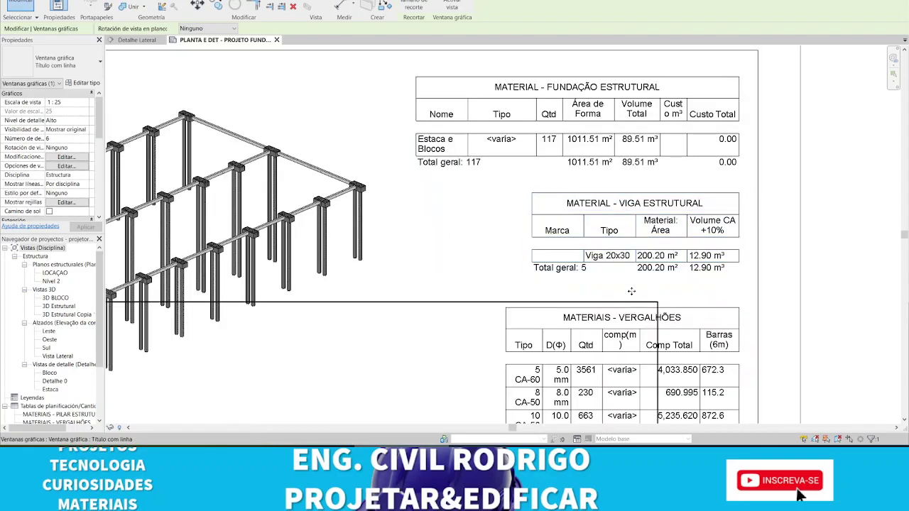
pyautogui.scroll(1, 667, 227)
pyautogui.scroll(3, 709, 232)
pyautogui.scroll(1, 717, 233)
pyautogui.scroll(-3, 681, 270)
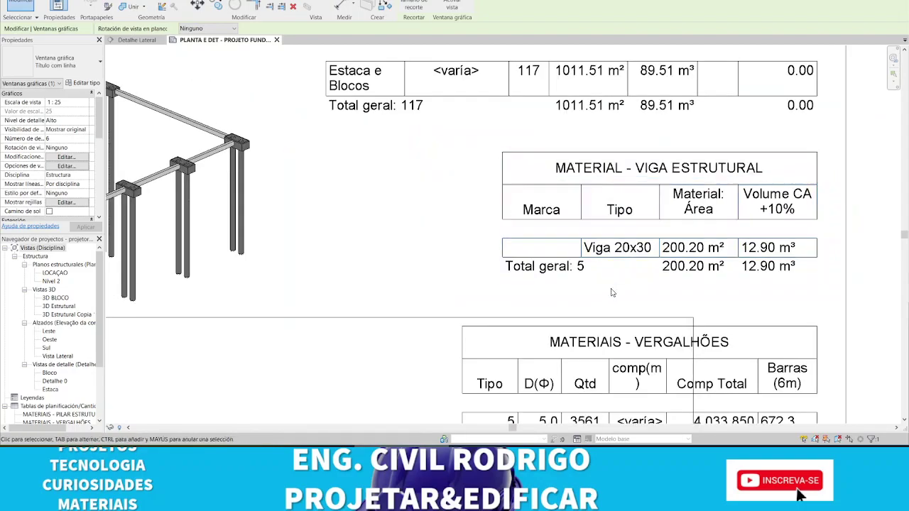
pyautogui.scroll(-1, 650, 331)
pyautogui.moveTo(650, 331); pyautogui.dragTo(630, 266, button='middle')
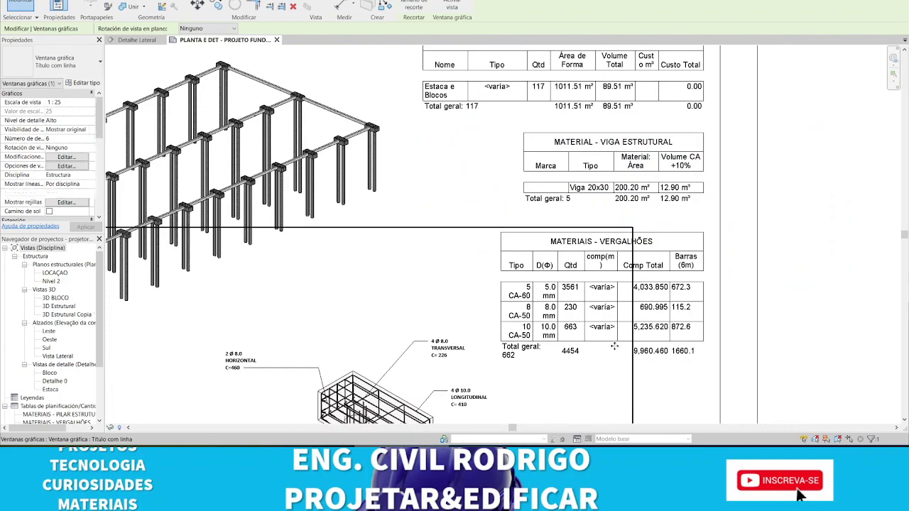
pyautogui.moveTo(705, 359); pyautogui.dragTo(667, 329, button='middle')
pyautogui.scroll(2, 668, 328)
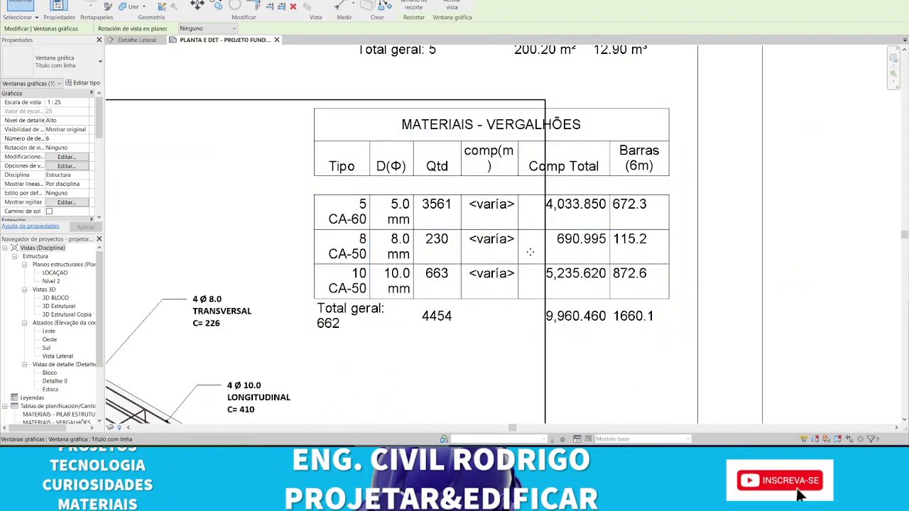
pyautogui.scroll(-1, 529, 251)
pyautogui.scroll(-1, 519, 249)
pyautogui.scroll(-2, 497, 243)
# Zoom in on the PLANTA E DET sheet and deselect the 3D BLOCO viewport
pyautogui.scroll(-1, 483, 239)
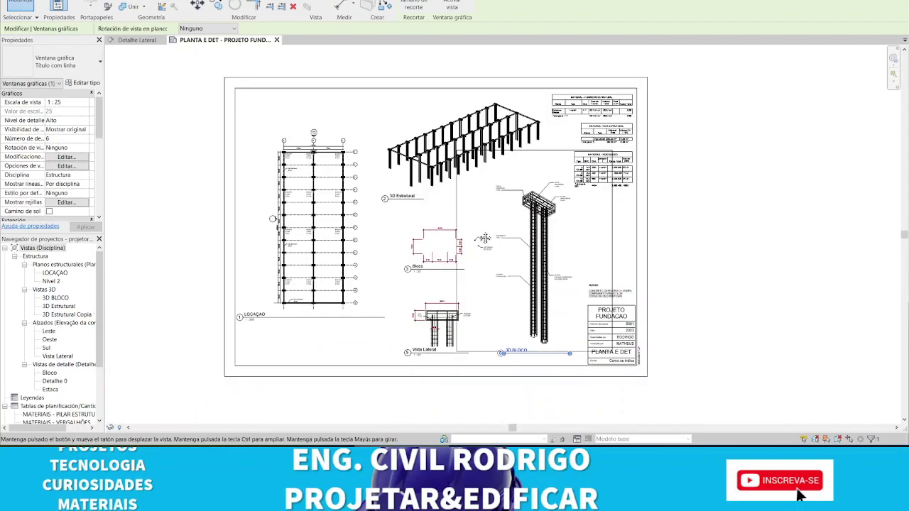
pyautogui.scroll(1, 369, 228)
pyautogui.scroll(1, 338, 224)
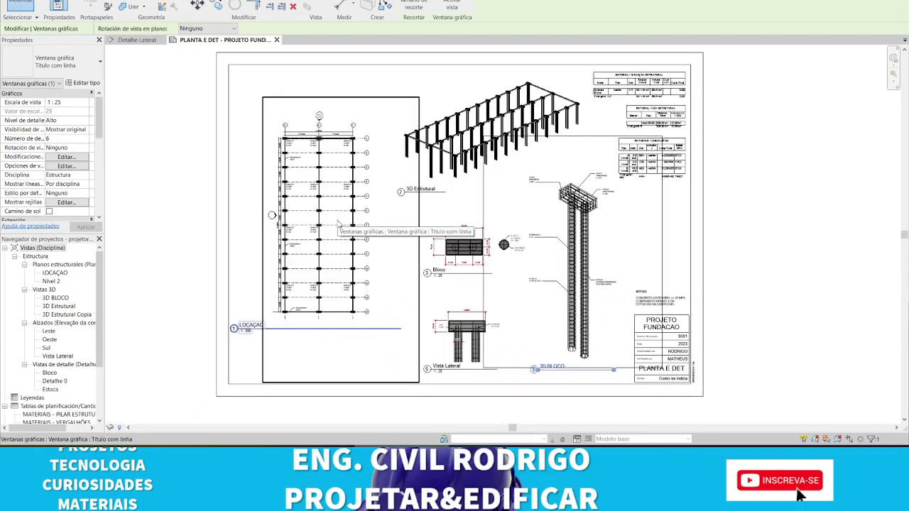
pyautogui.scroll(1, 318, 268)
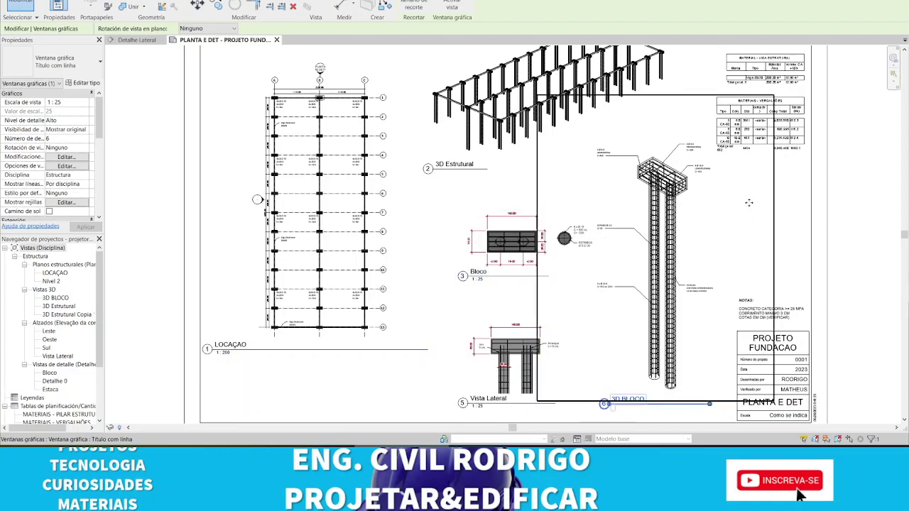
pyautogui.press('Escape')
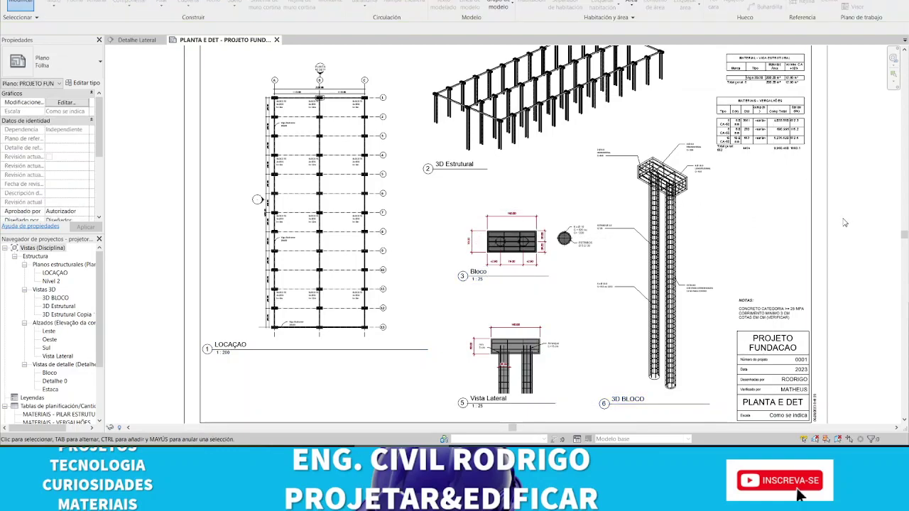